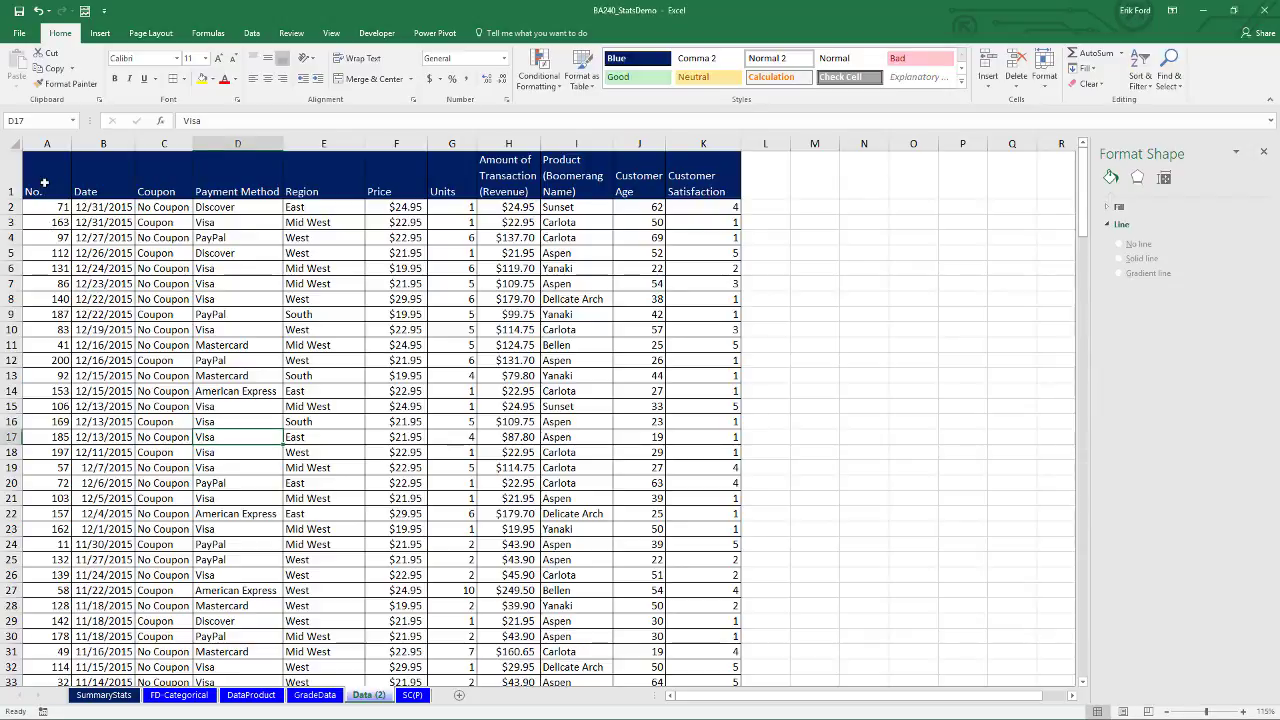
# - Create a PivotTable on a new worksheet from the transaction data in A1:K201 of the Data (2) sheet
pyautogui.click(38, 184)
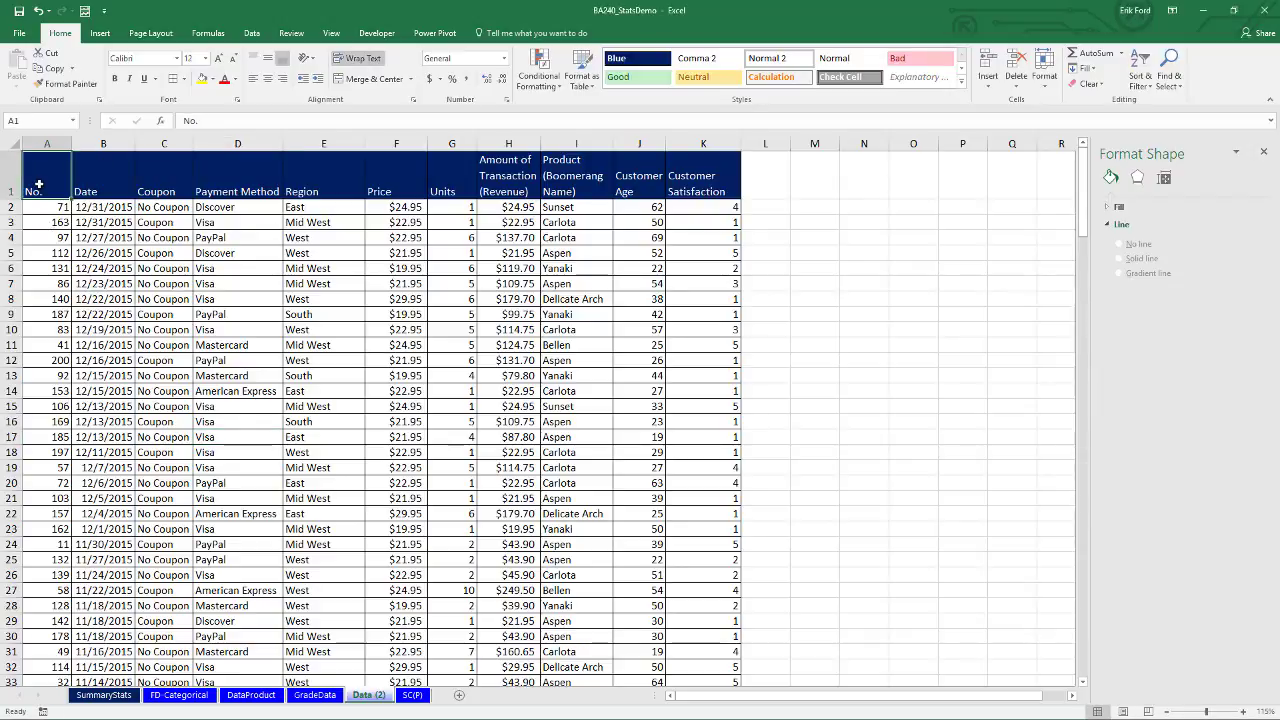
pyautogui.hotkey('ctrl', 'Down')
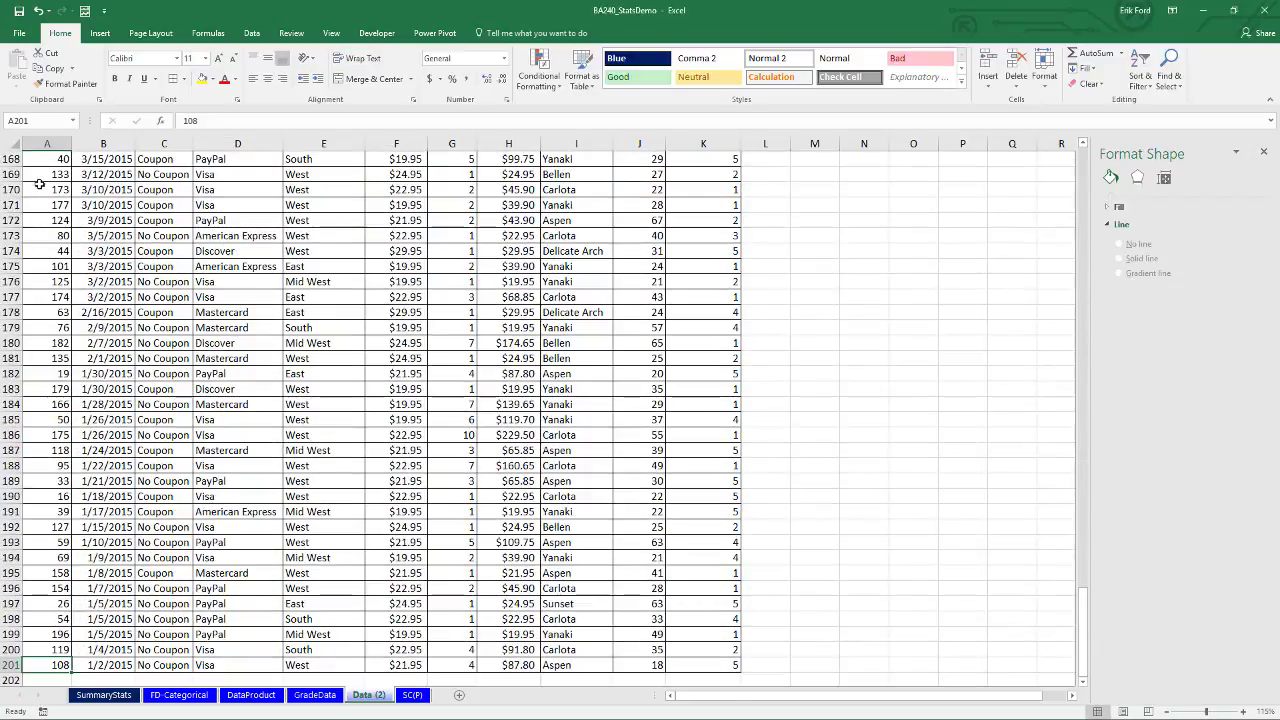
pyautogui.hotkey('ctrl', 'Up')
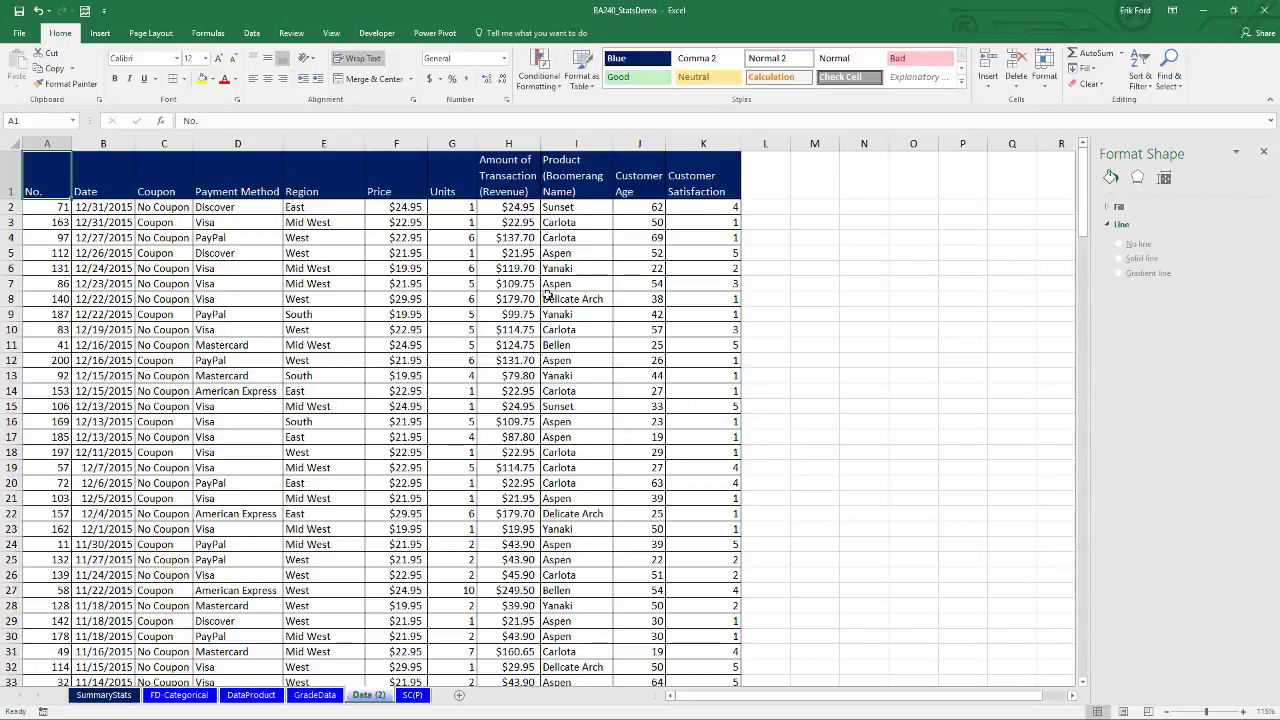
pyautogui.click(397, 270)
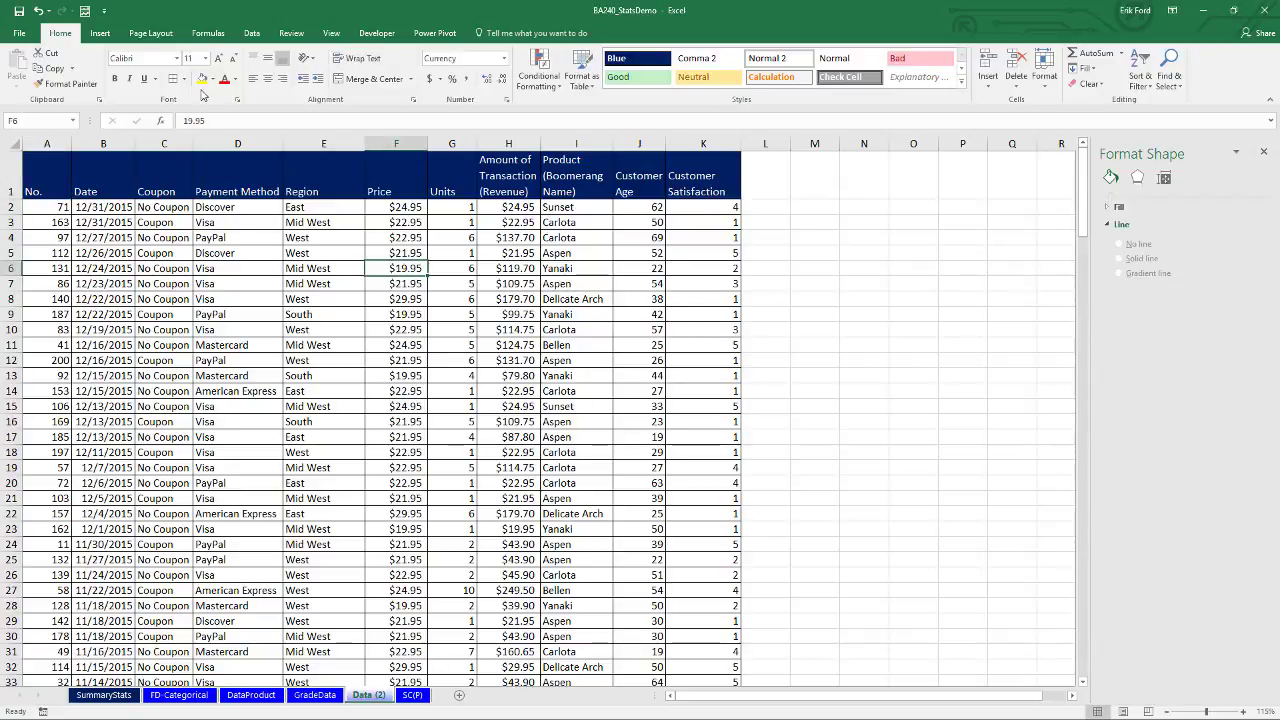
pyautogui.click(101, 33)
pyautogui.click(22, 68)
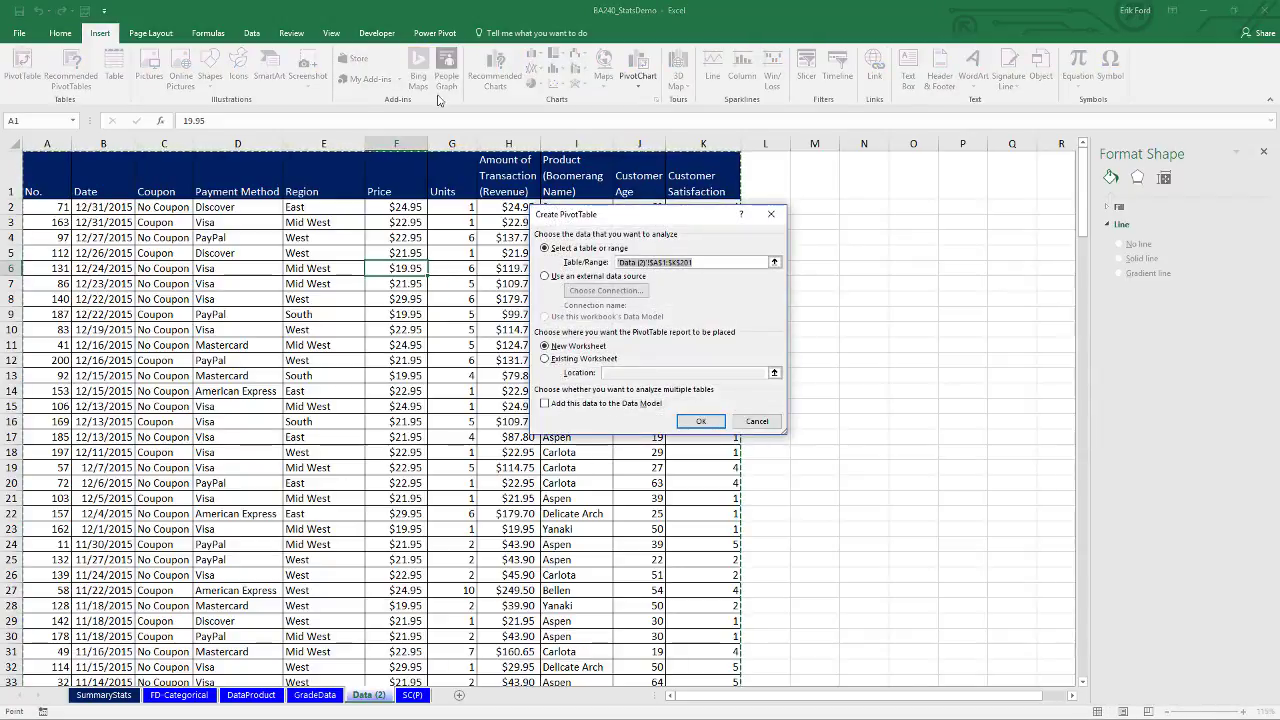
pyautogui.click(701, 421)
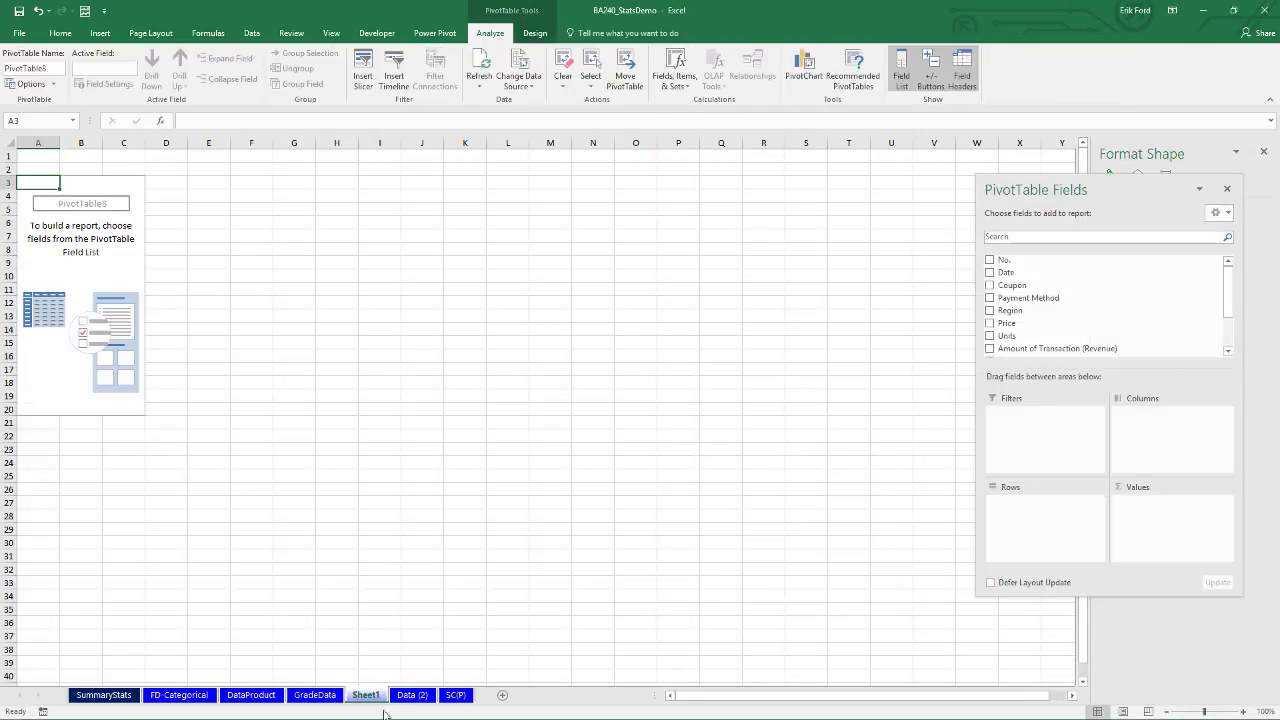
# - Rename the new PivotTable worksheet as Freq by Age
pyautogui.doubleClick(368, 697)
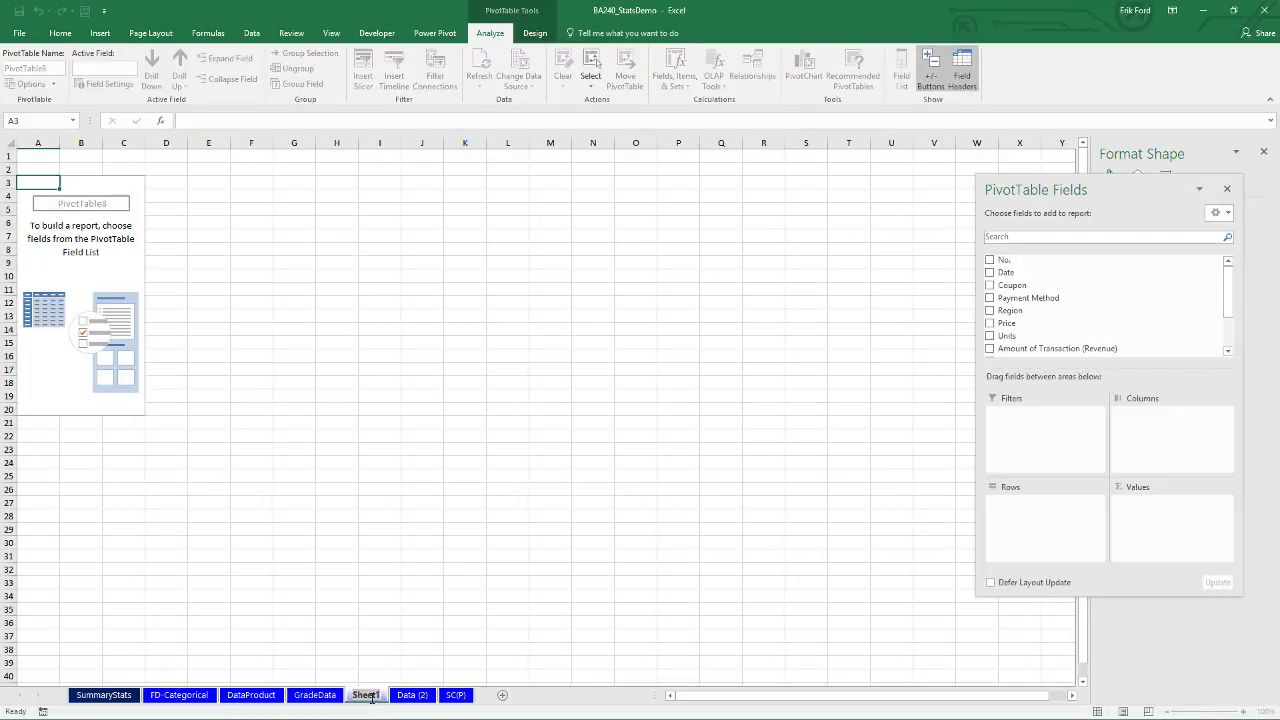
pyautogui.write('Freq ')
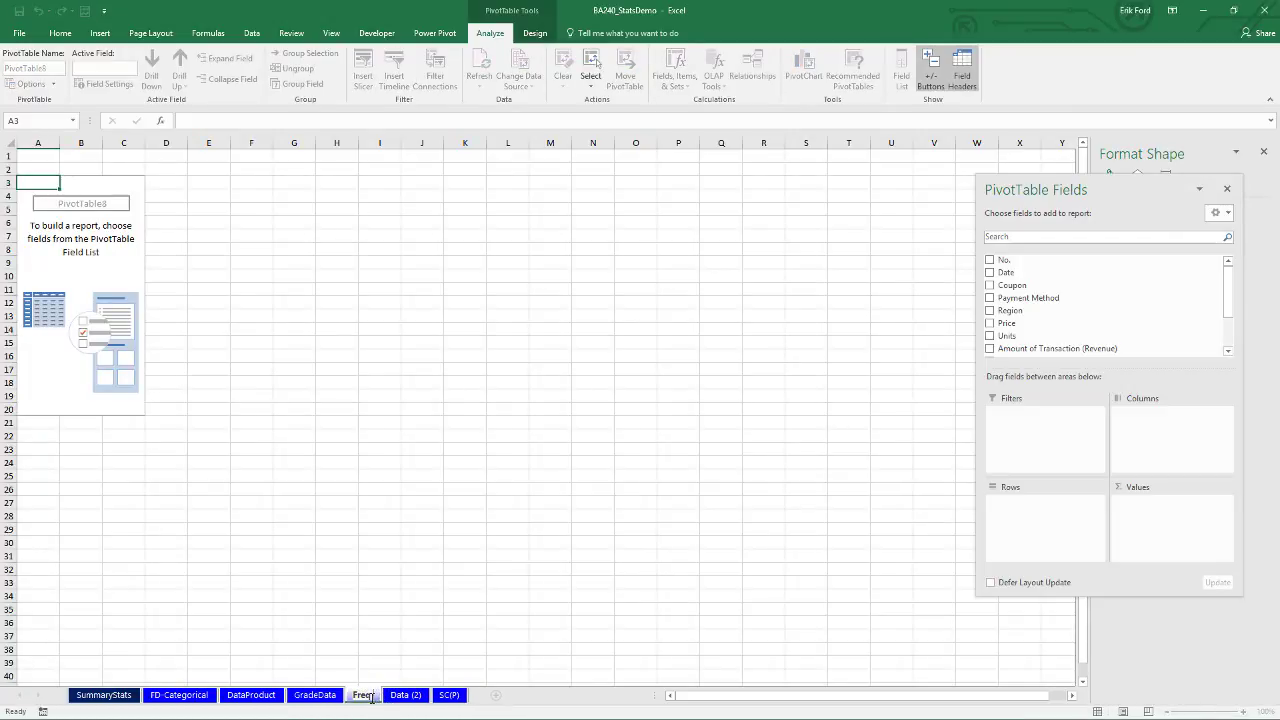
pyautogui.write('by Age')
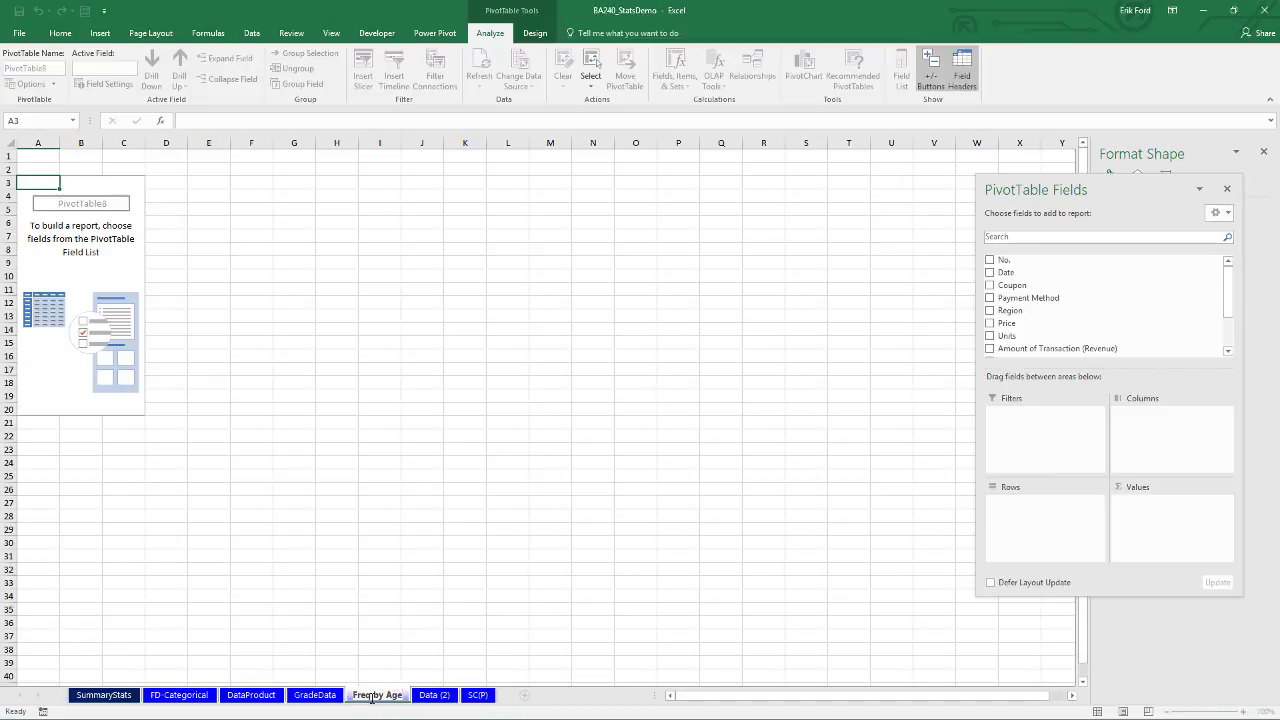
pyautogui.press('Return')
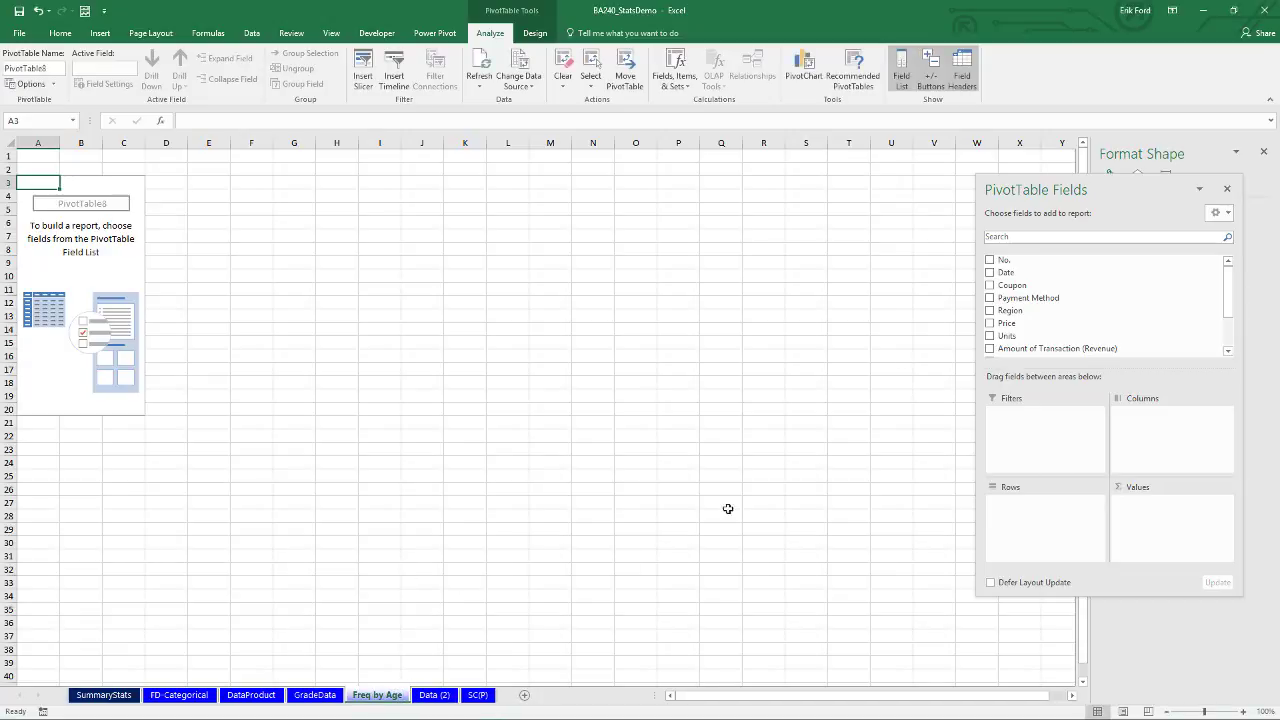
# - Enlarge the PivotTable field list, add Customer Age as the row field and look through the listed ages
pyautogui.moveTo(1097, 176); pyautogui.dragTo(557, 153)
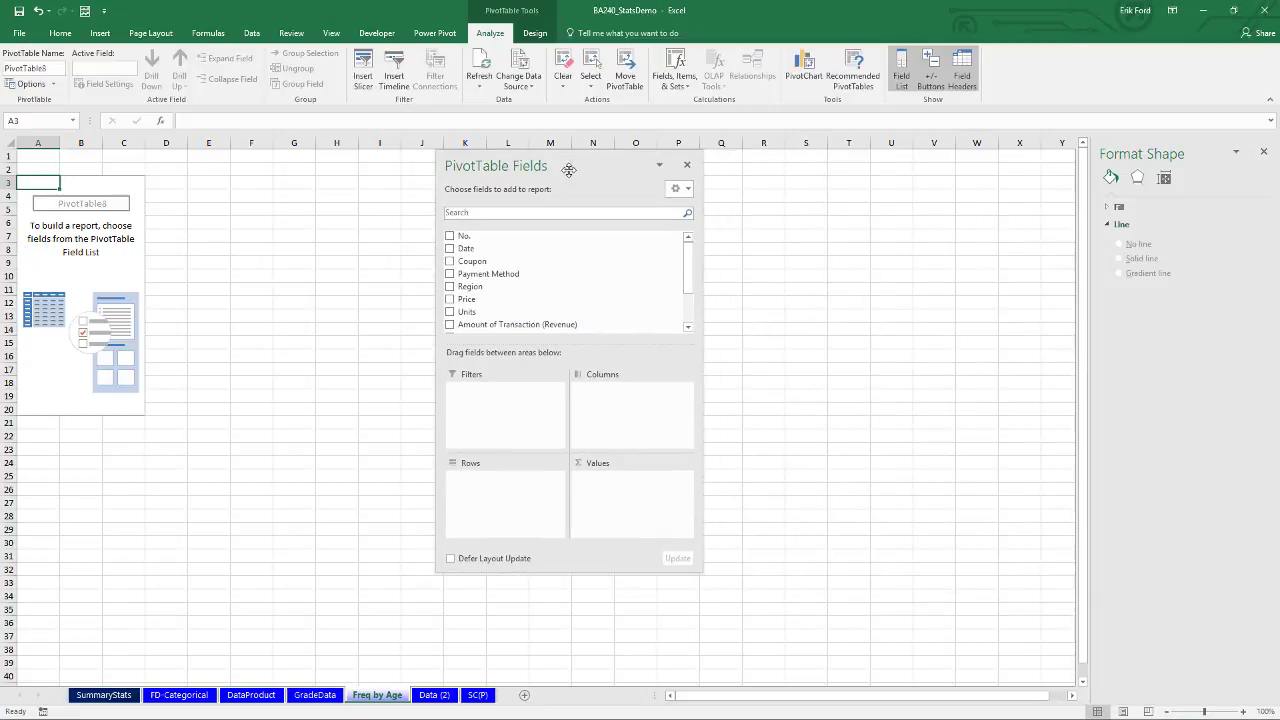
pyautogui.moveTo(569, 572); pyautogui.dragTo(553, 634)
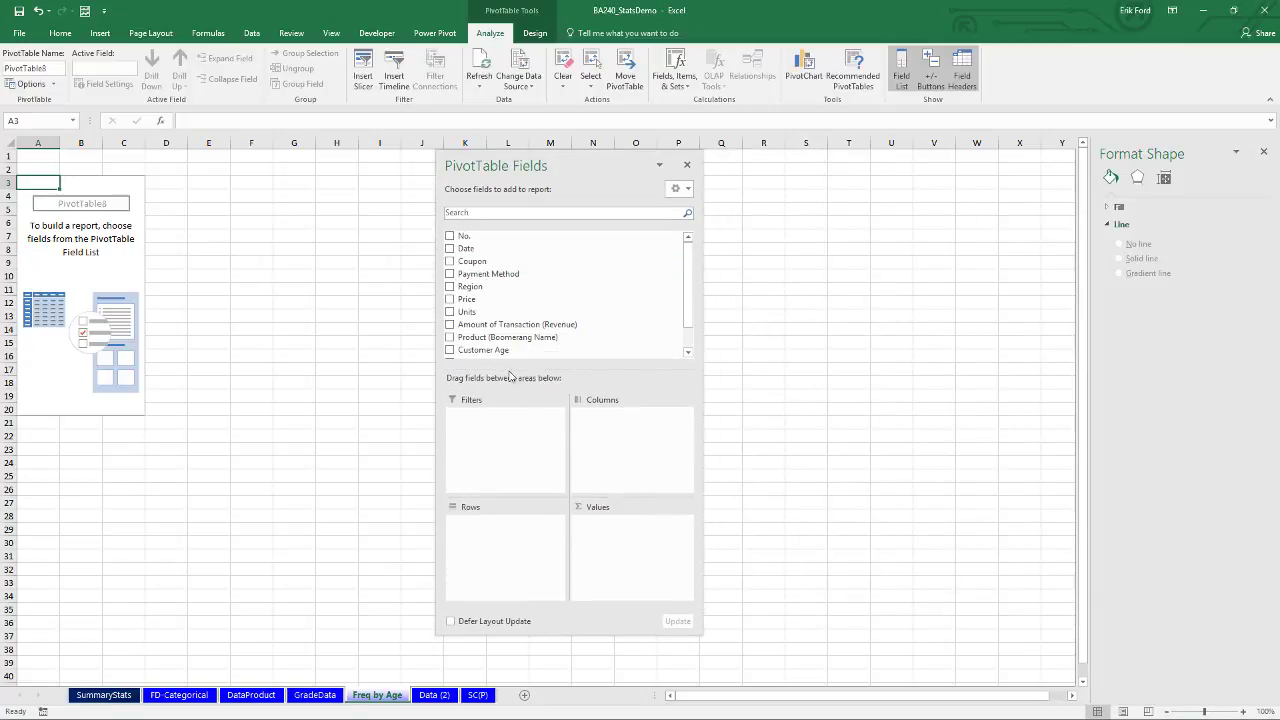
pyautogui.moveTo(473, 352); pyautogui.dragTo(494, 532)
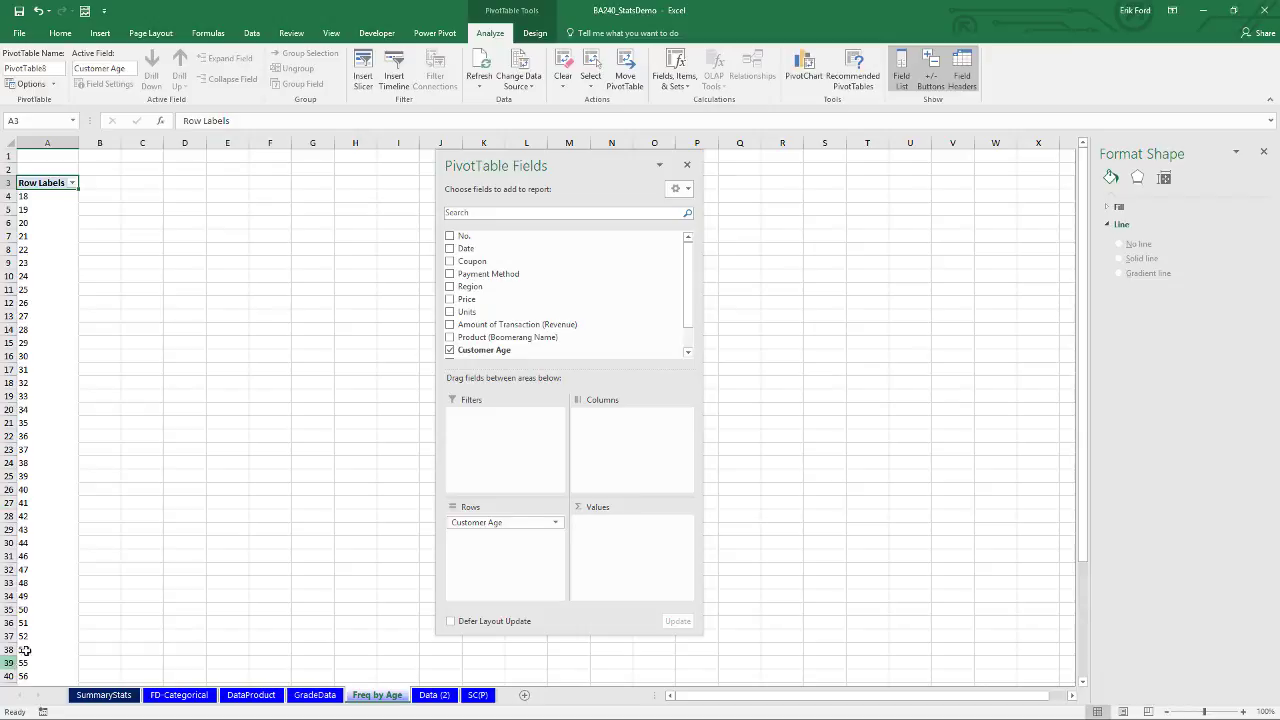
pyautogui.scroll(-6, 54, 614)
pyautogui.scroll(6, 79, 575)
pyautogui.scroll(-2, 90, 225)
pyautogui.scroll(-4, 96, 232)
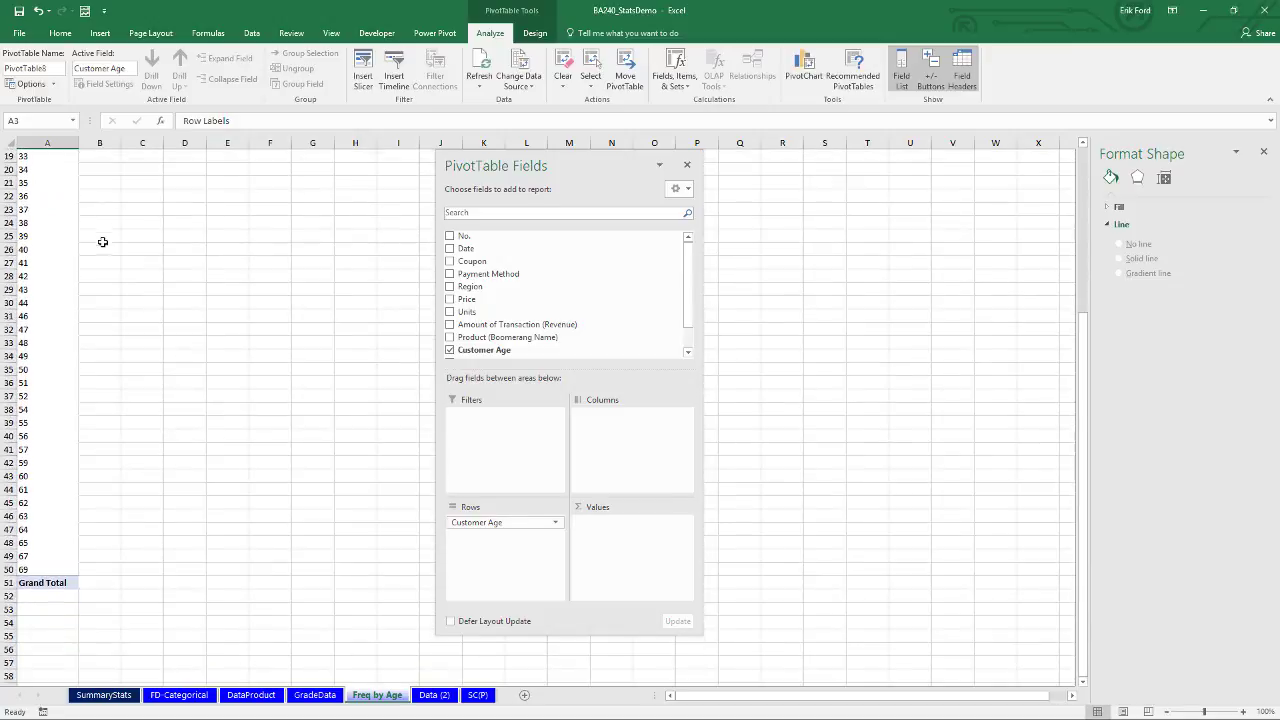
pyautogui.scroll(6, 296, 388)
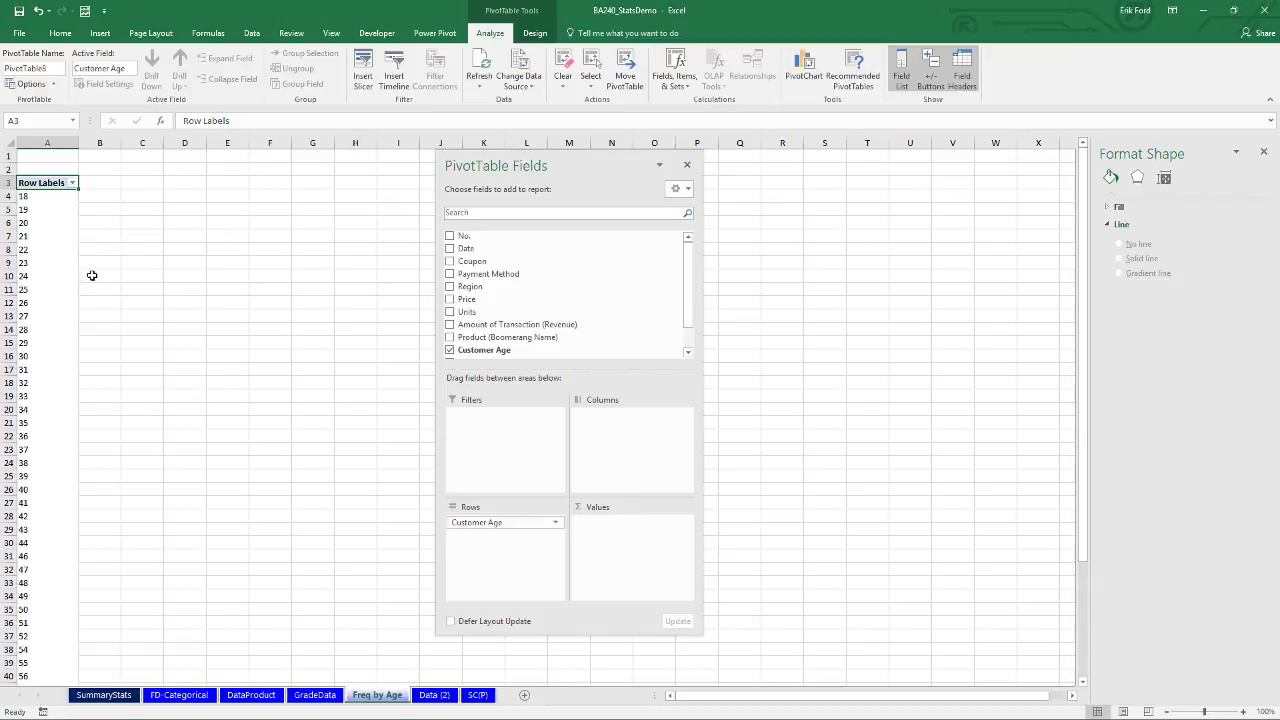
# - Group the Customer Age row labels from 18 to 69 in intervals of 7
pyautogui.rightClick(20, 290)
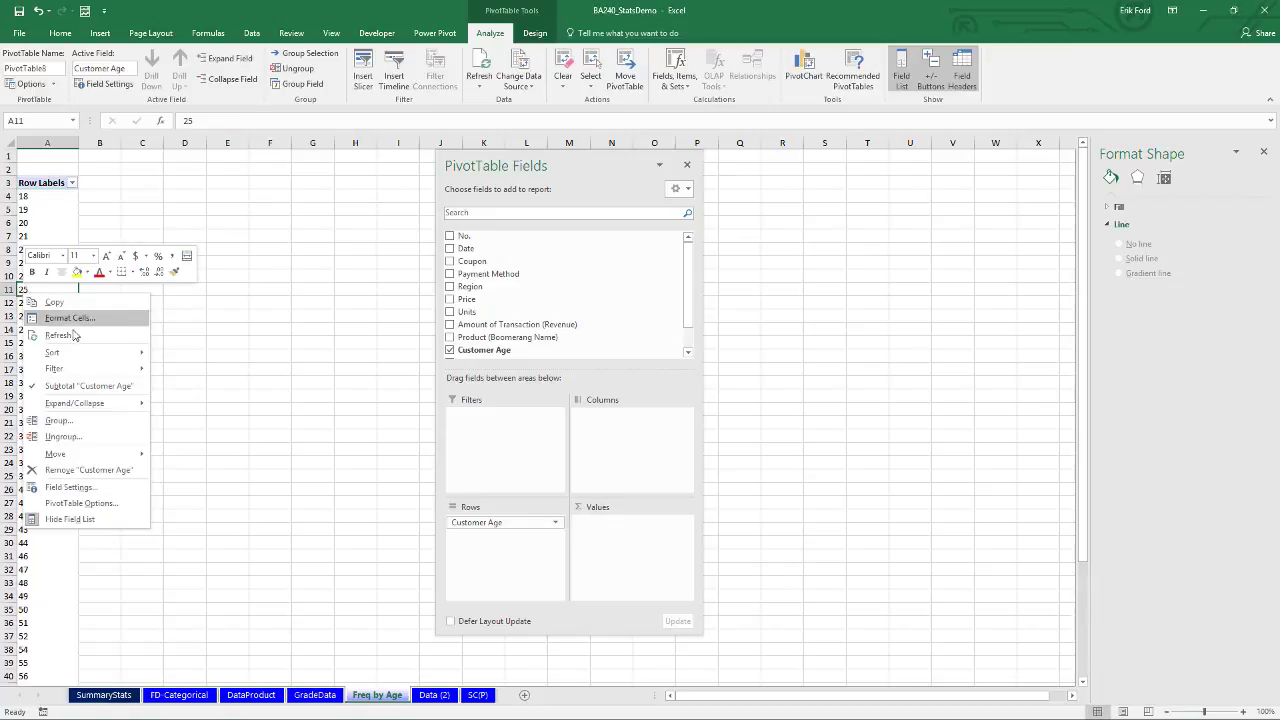
pyautogui.click(66, 420)
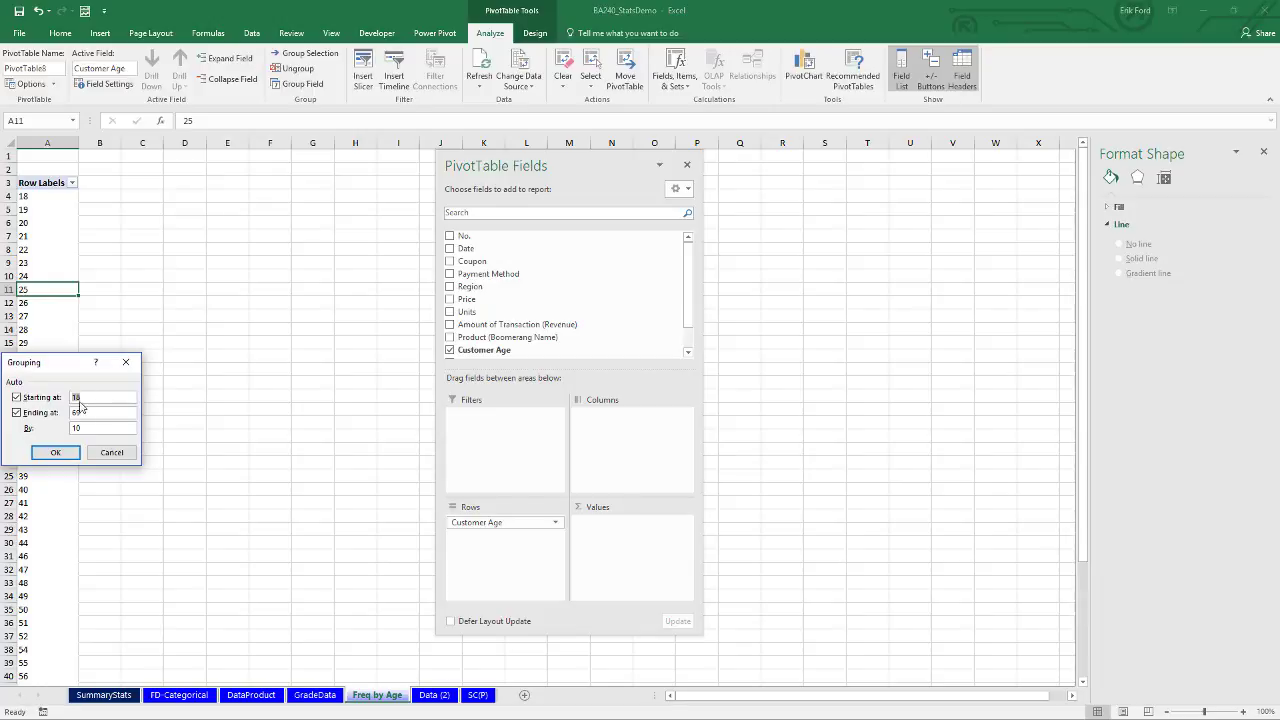
pyautogui.moveTo(57, 366); pyautogui.dragTo(213, 189)
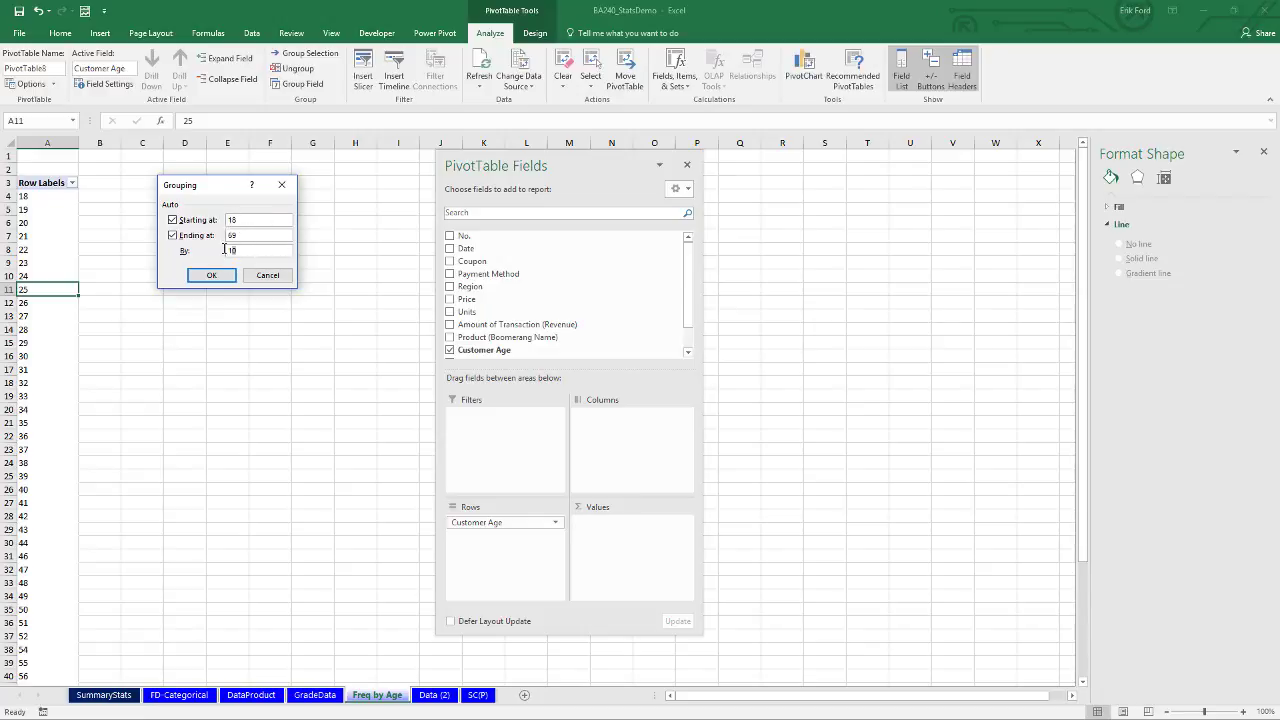
pyautogui.doubleClick(226, 250)
pyautogui.click(212, 275)
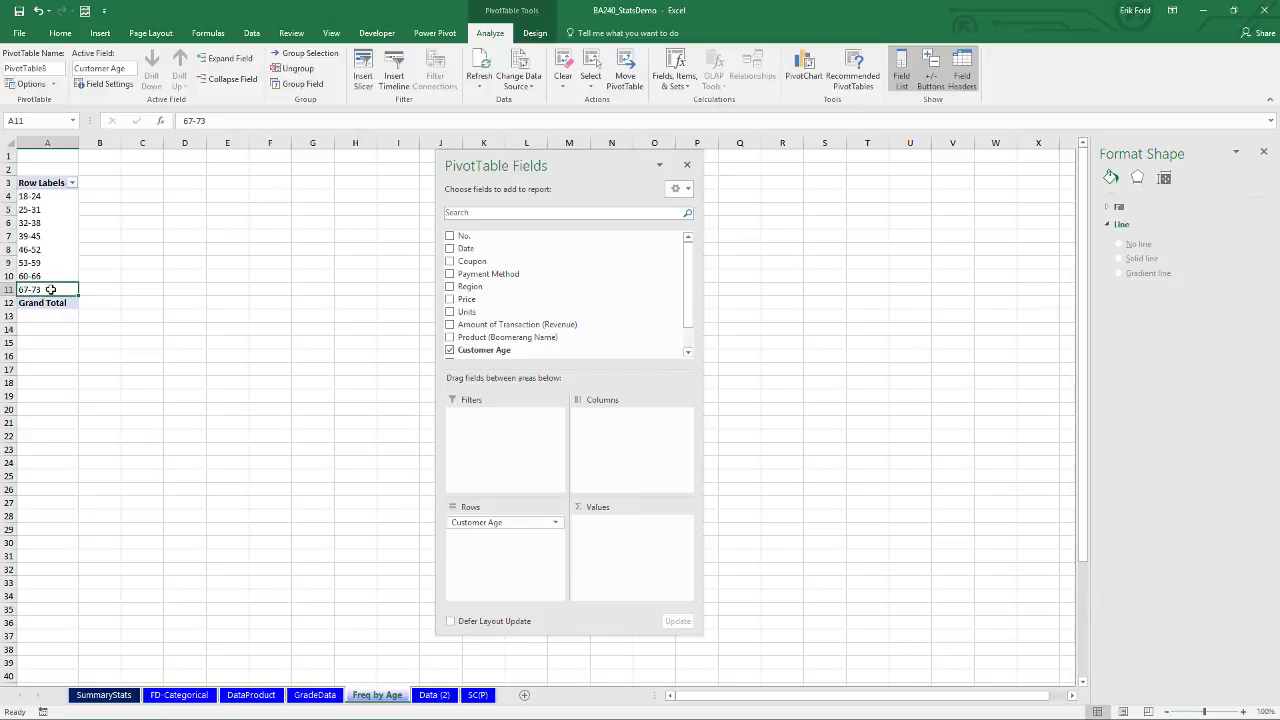
# - Change the Customer Age grouping to start at 16, keeping the interval of 7
pyautogui.rightClick(35, 197)
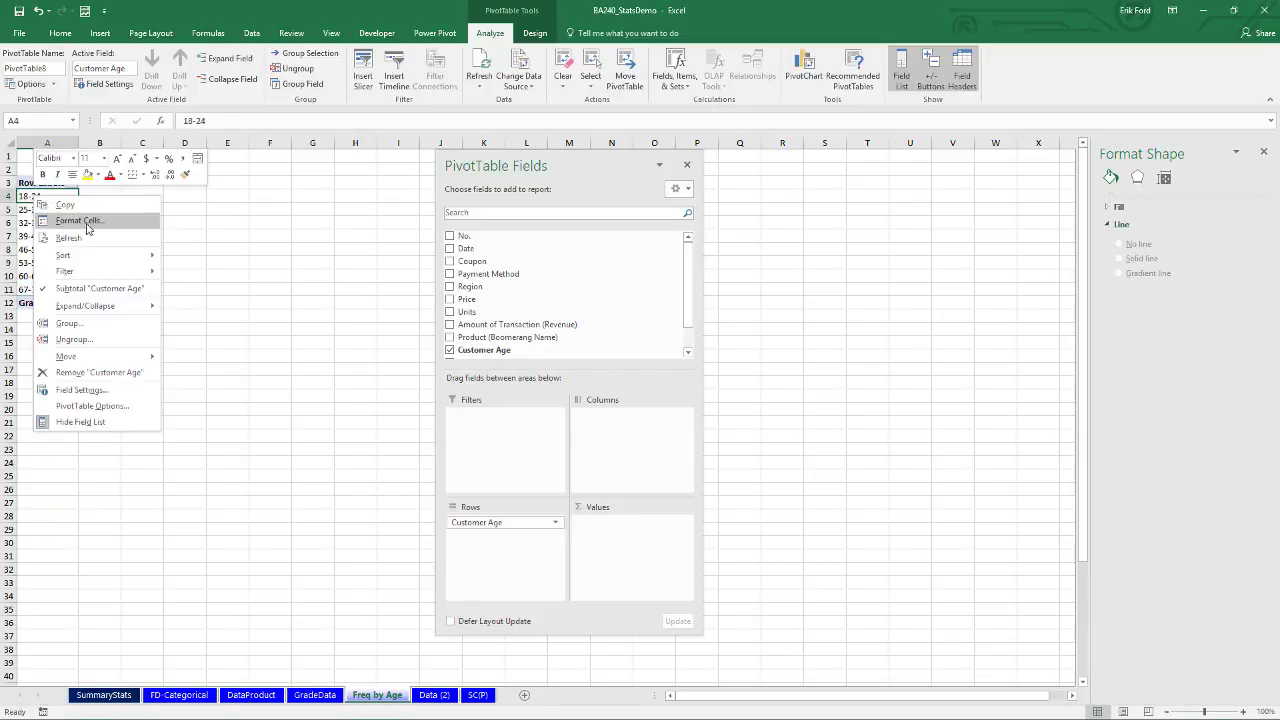
pyautogui.click(79, 325)
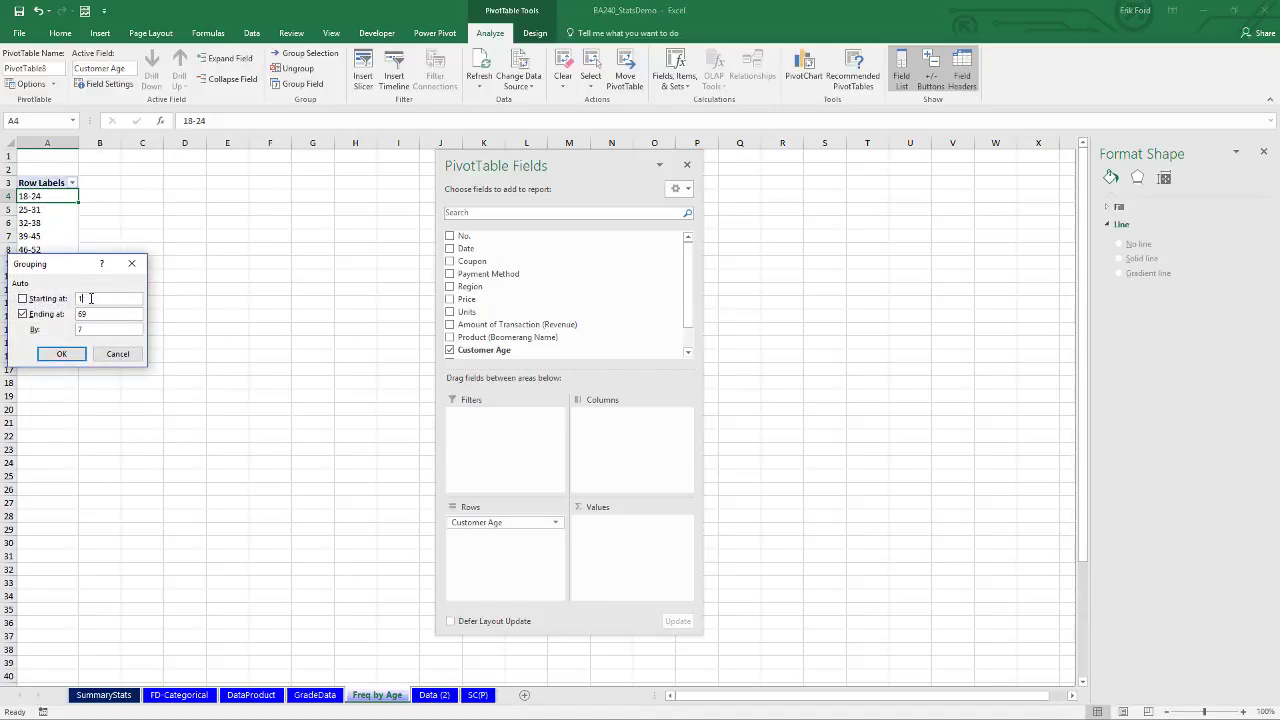
pyautogui.click(60, 354)
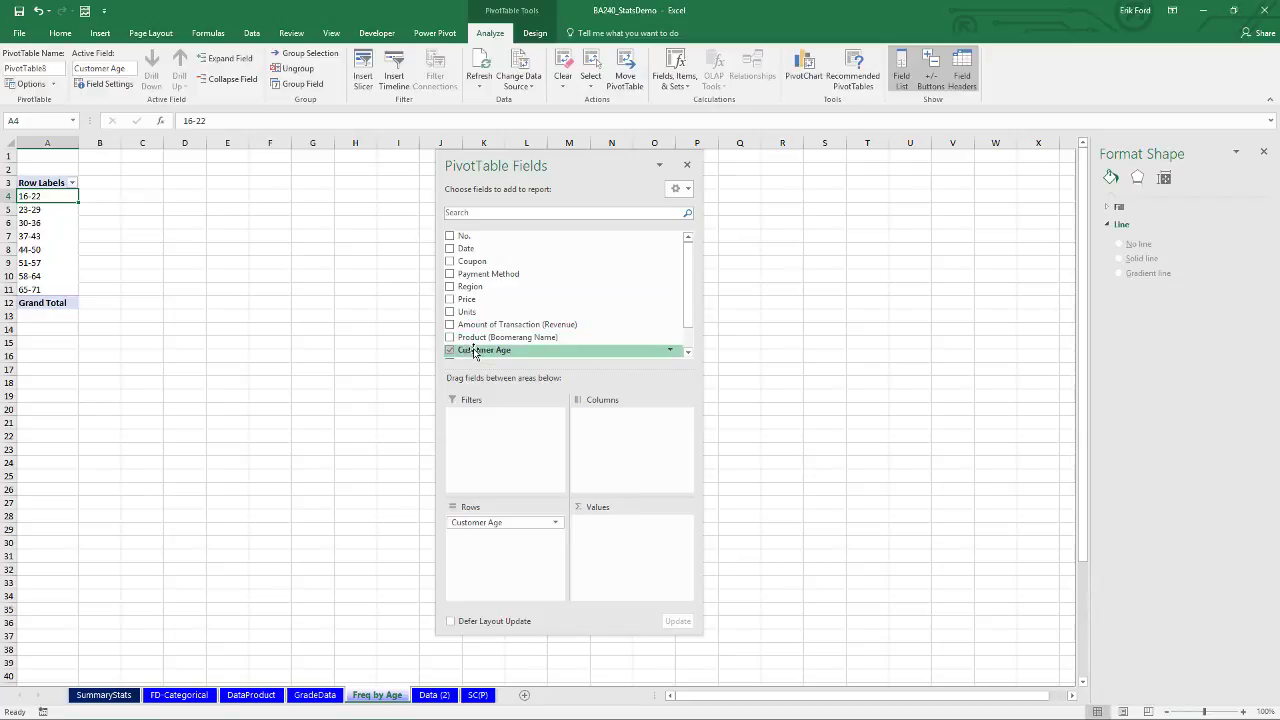
# - Add a Customer Age count to the PivotTable values under the header Frequency, and narrow column B
pyautogui.moveTo(475, 352); pyautogui.dragTo(629, 557)
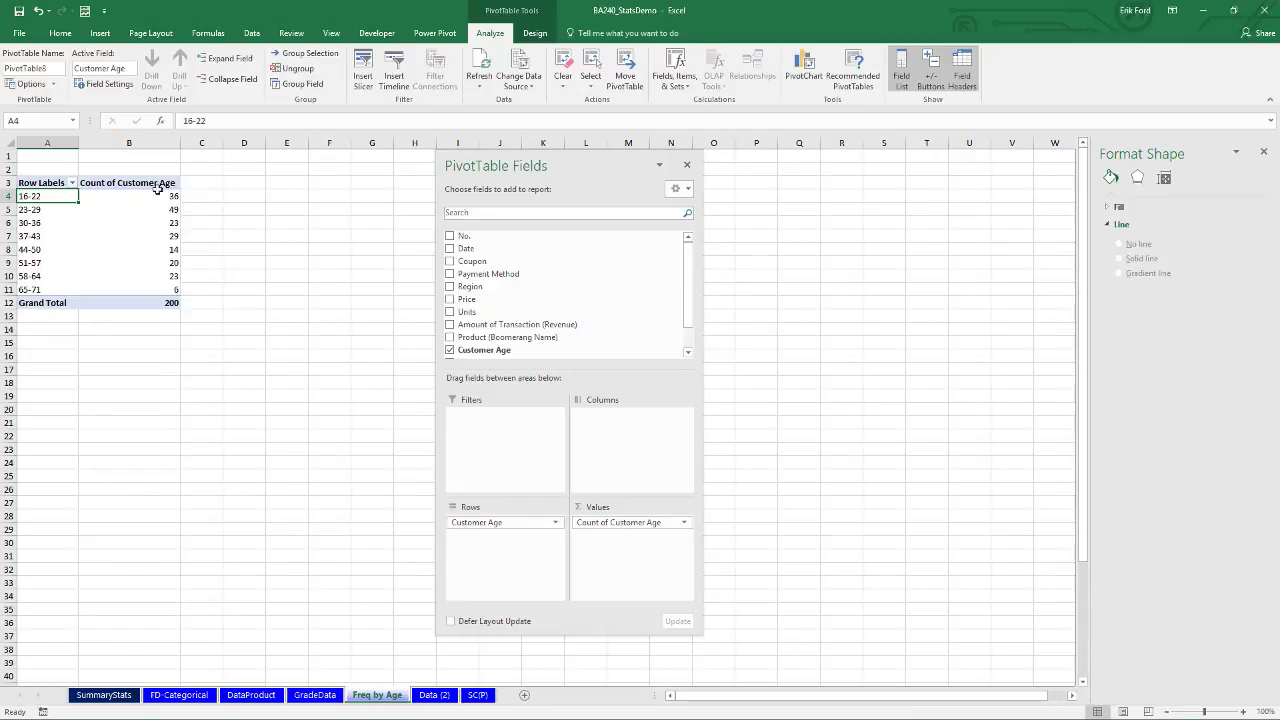
pyautogui.click(121, 183)
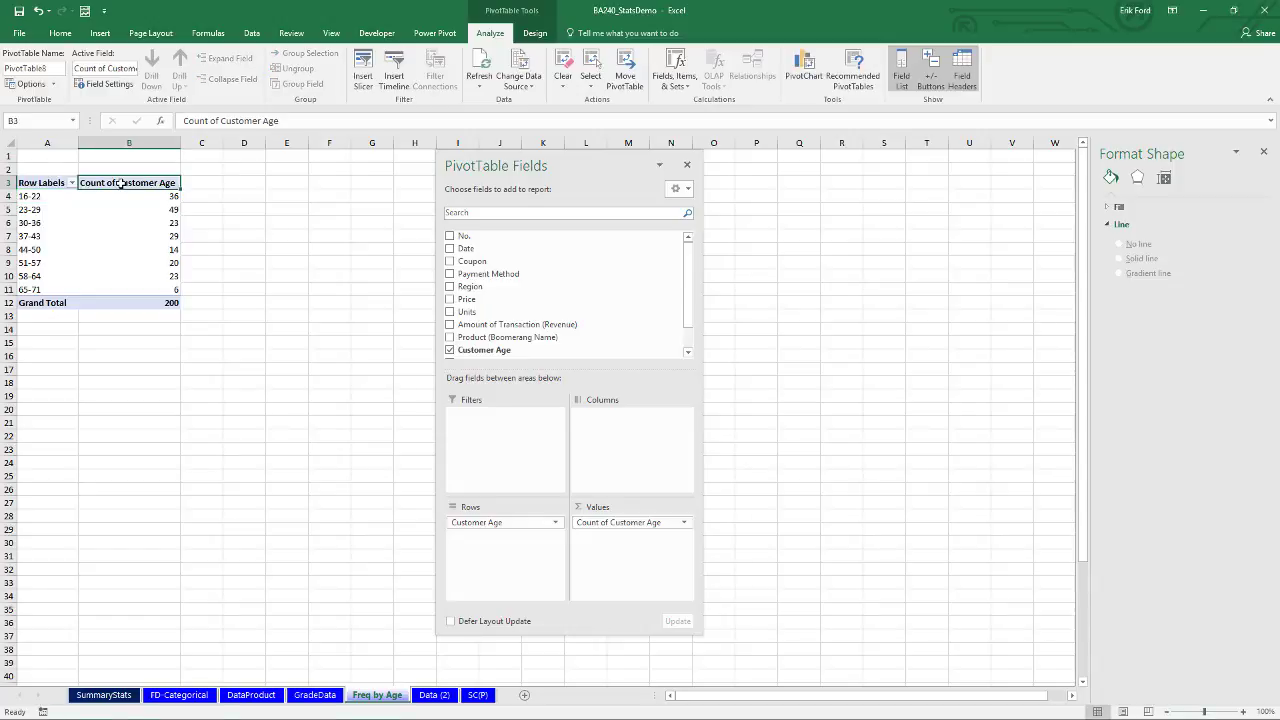
pyautogui.write('Frequency')
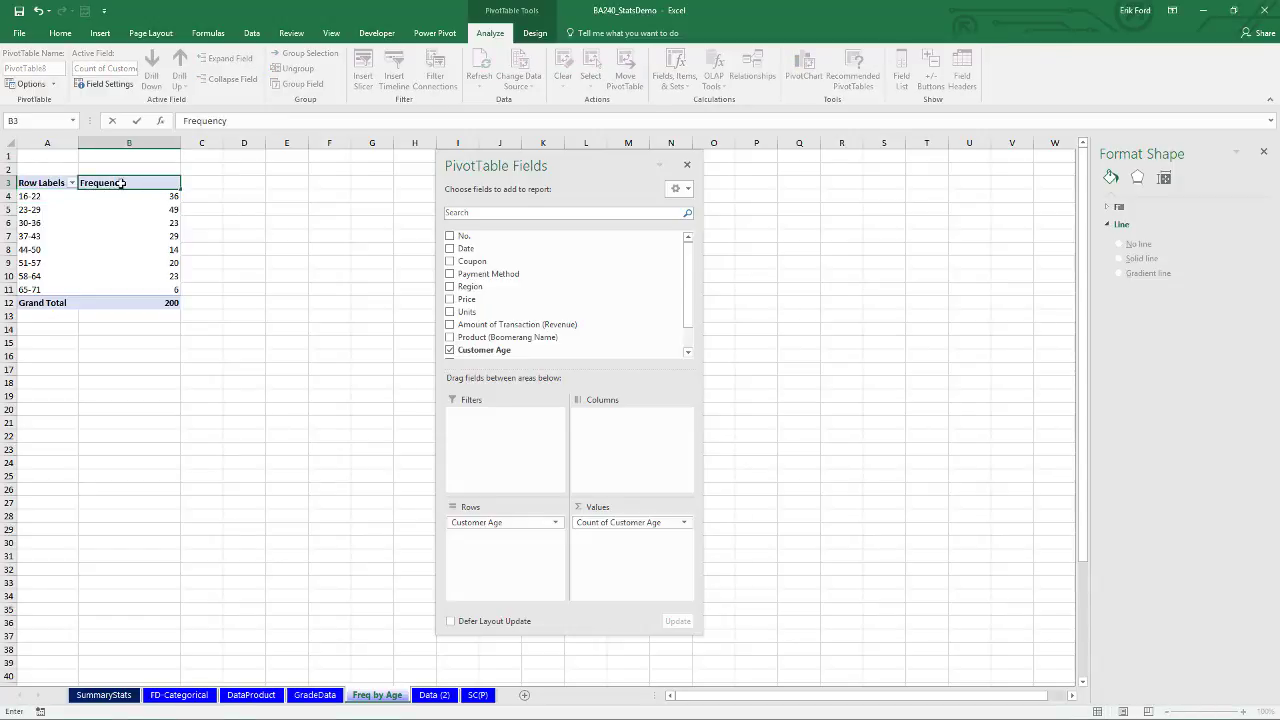
pyautogui.press('Return')
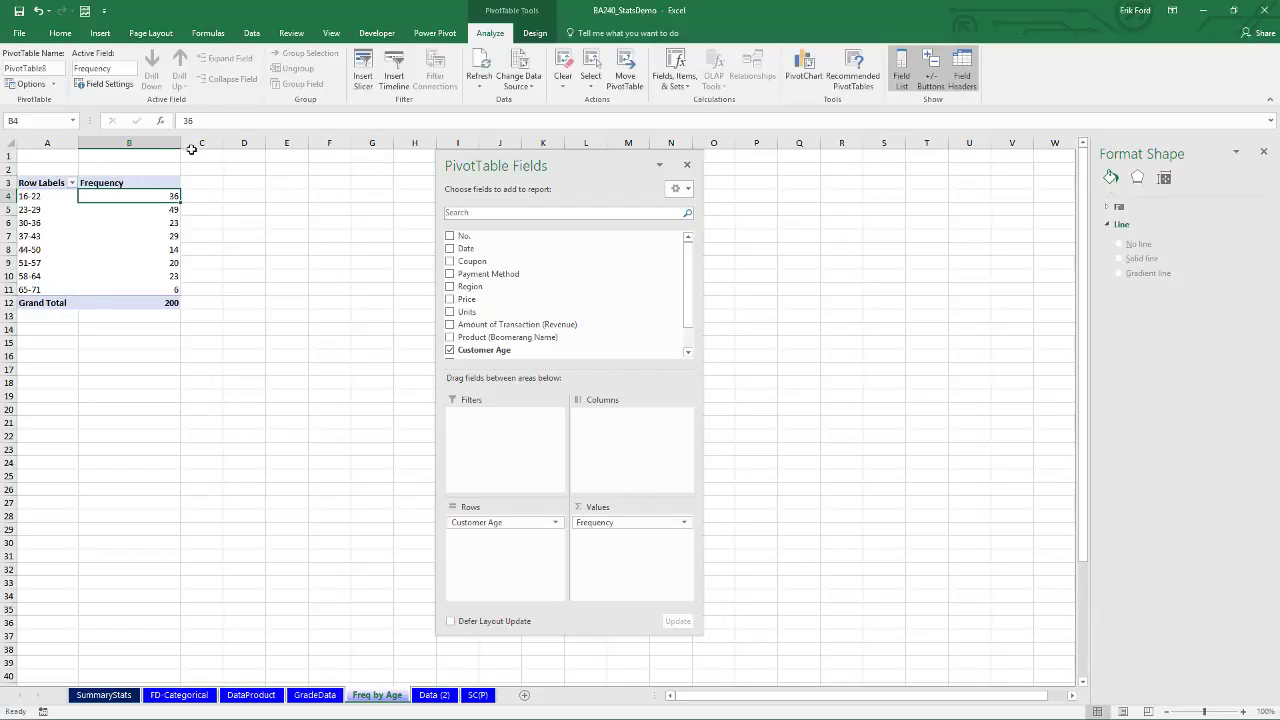
pyautogui.moveTo(181, 144); pyautogui.dragTo(142, 144)
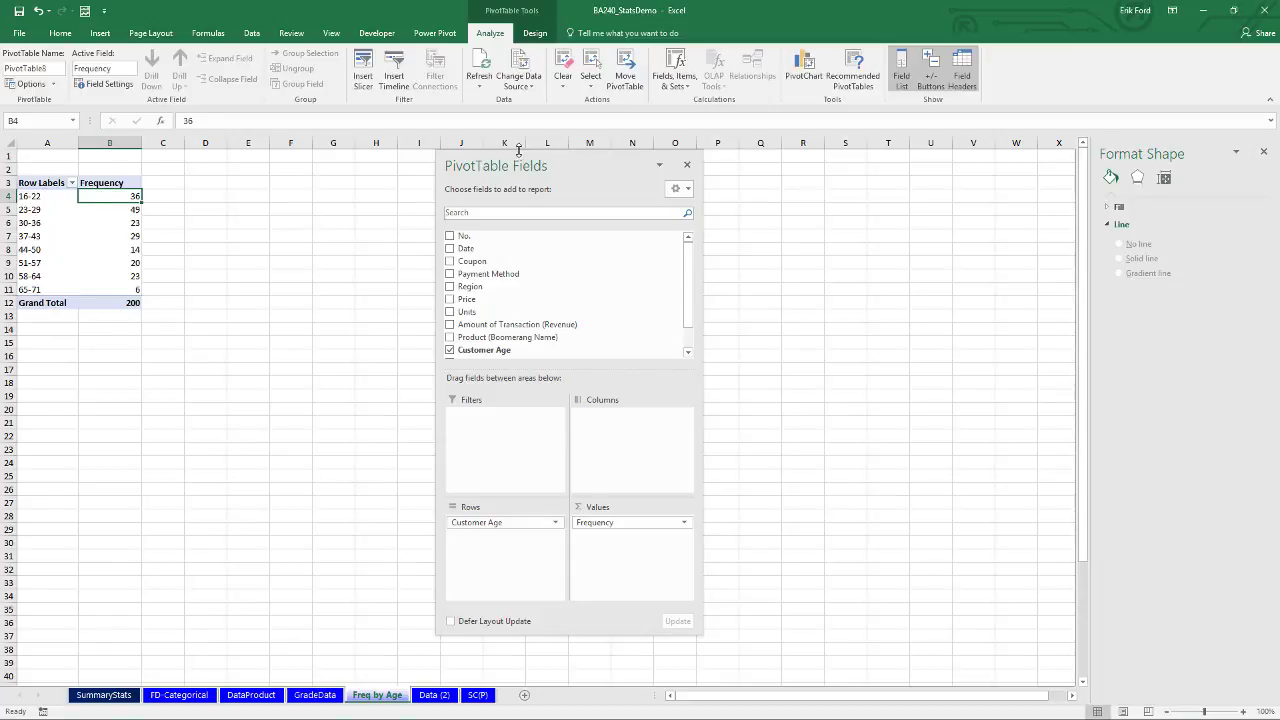
# - Insert a 2-D clustered column PivotChart of the age group frequencies and place it beside the PivotTable
pyautogui.moveTo(486, 163); pyautogui.dragTo(664, 182)
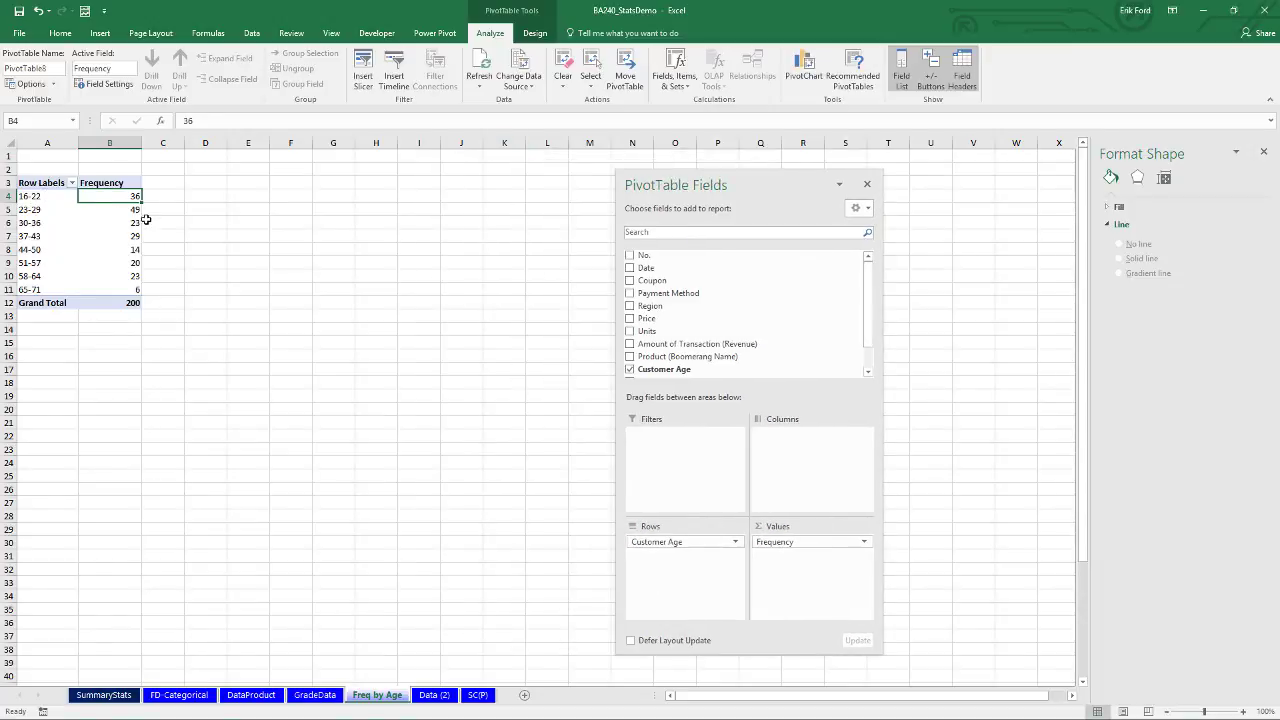
pyautogui.click(48, 211)
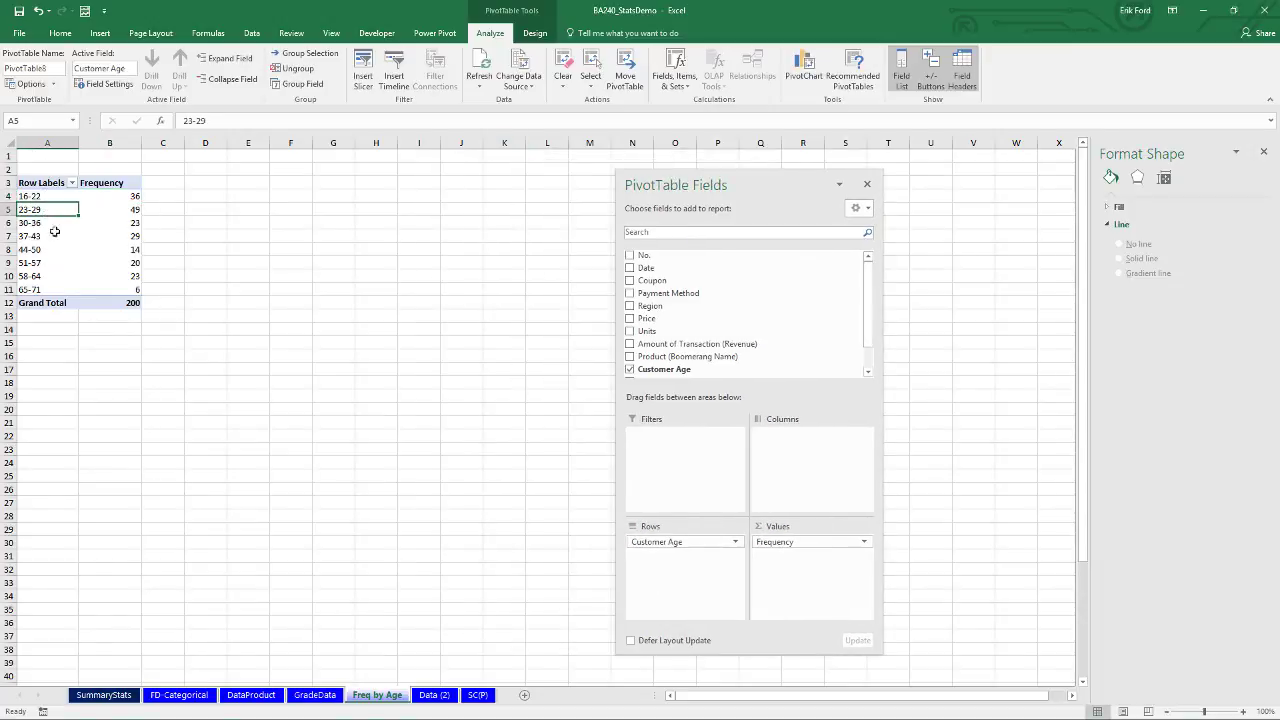
pyautogui.click(100, 33)
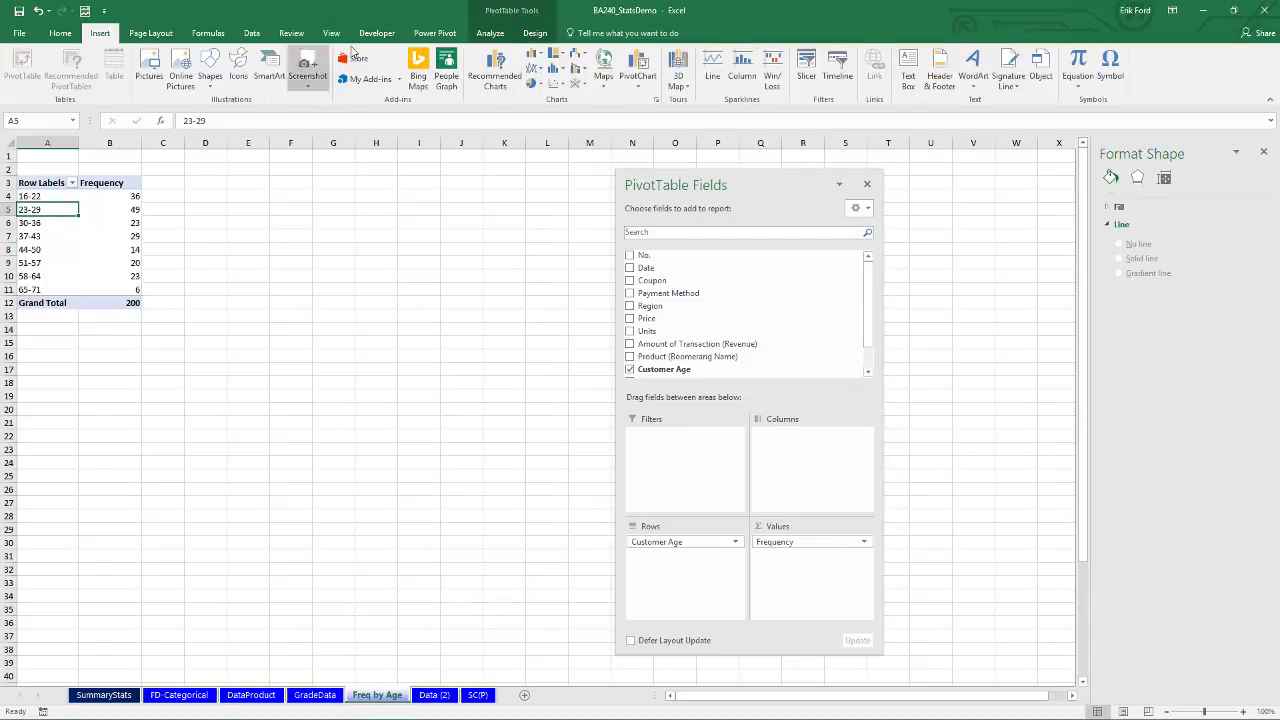
pyautogui.click(540, 55)
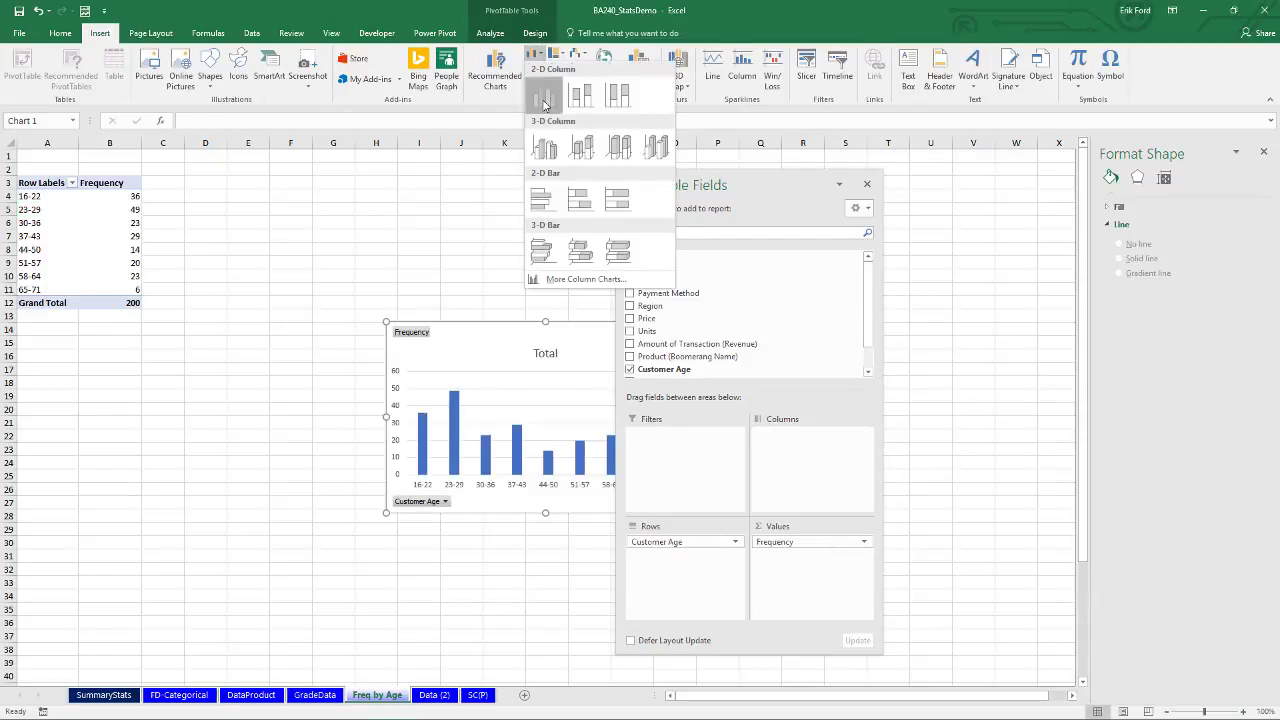
pyautogui.click(543, 96)
pyautogui.moveTo(376, 306); pyautogui.dragTo(212, 287)
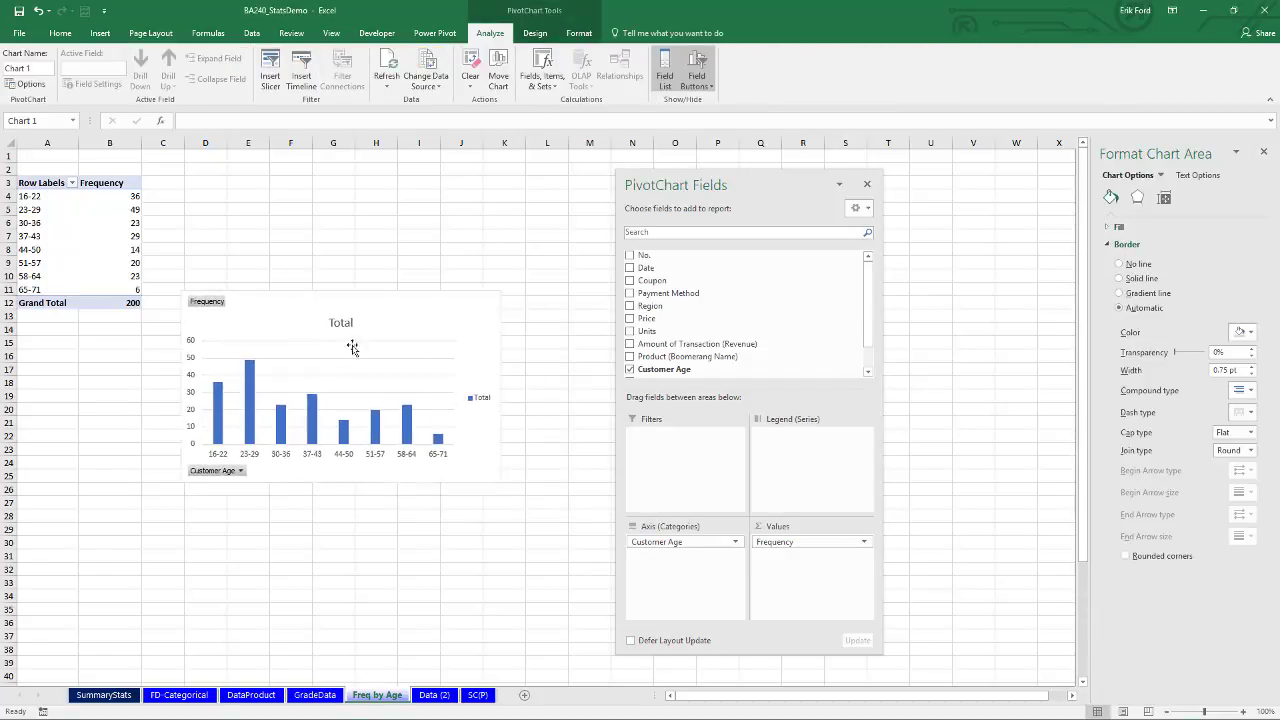
# - Enlarge the PivotChart to span roughly columns D to P, rows 2 to 27, and delete its legend
pyautogui.click(868, 186)
pyautogui.moveTo(500, 481); pyautogui.dragTo(643, 571)
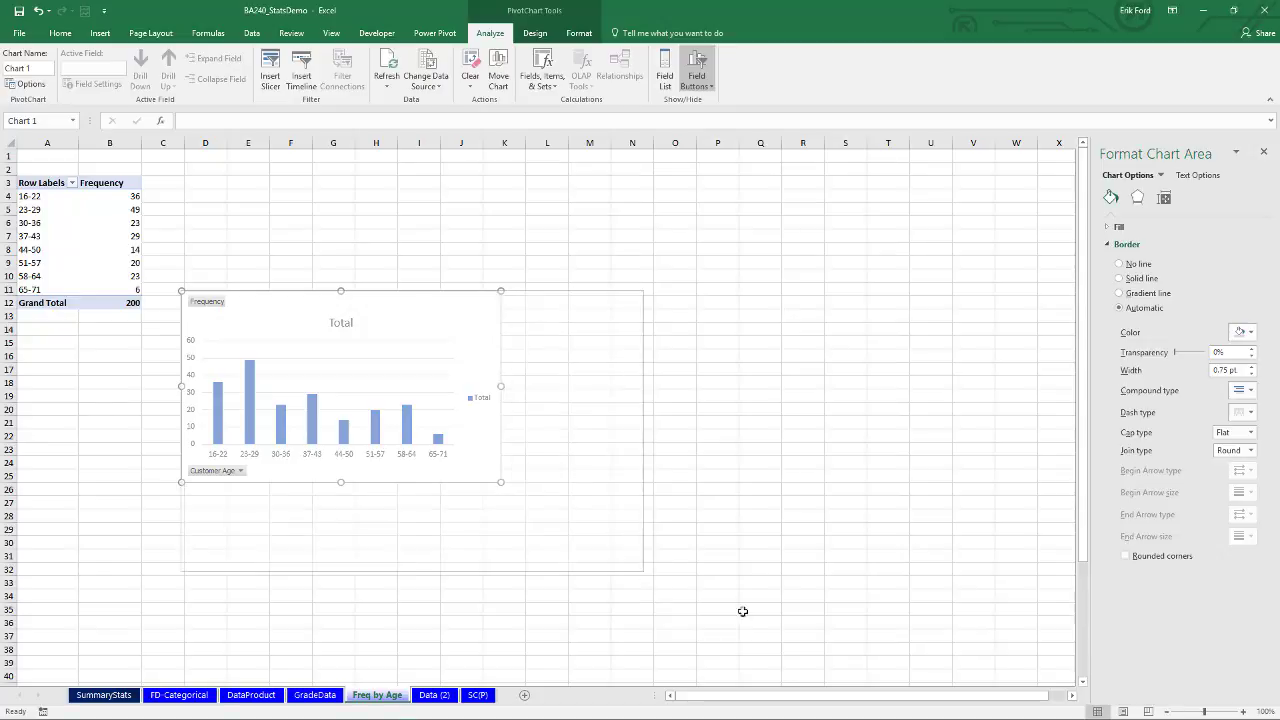
pyautogui.moveTo(491, 291); pyautogui.dragTo(486, 168)
pyautogui.moveTo(647, 447); pyautogui.dragTo(725, 503)
pyautogui.click(707, 349)
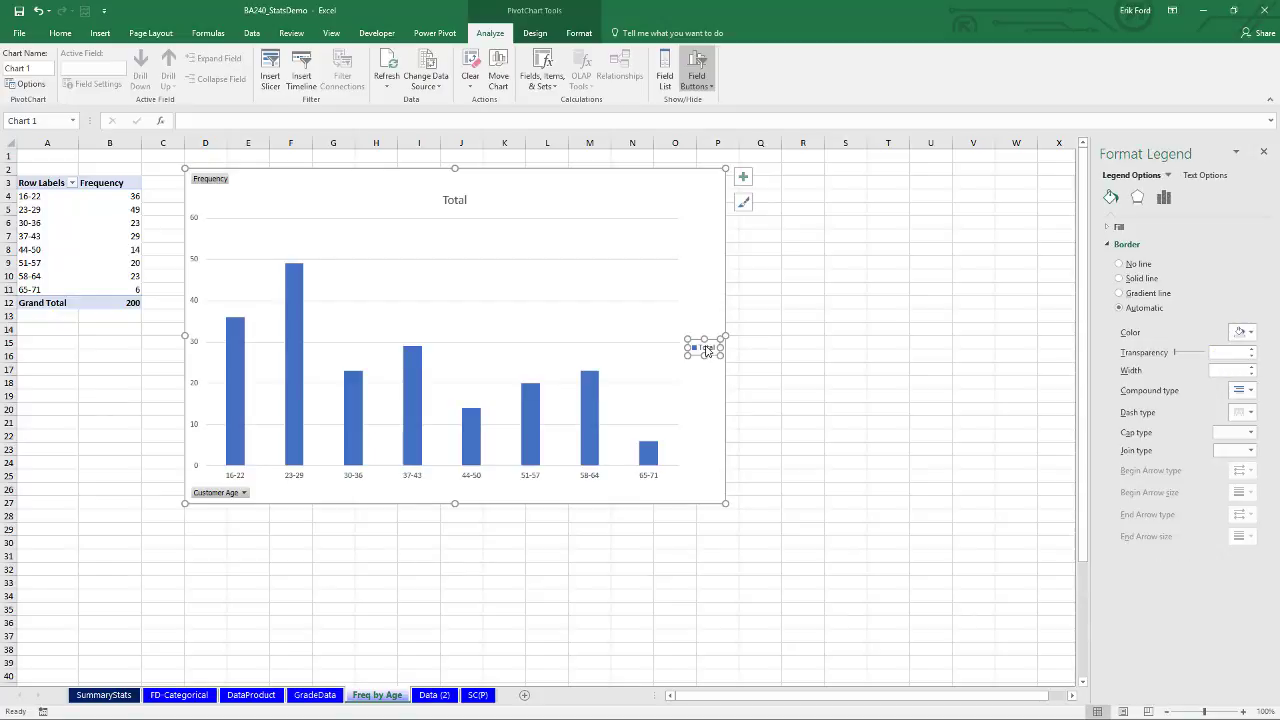
pyautogui.press('Delete')
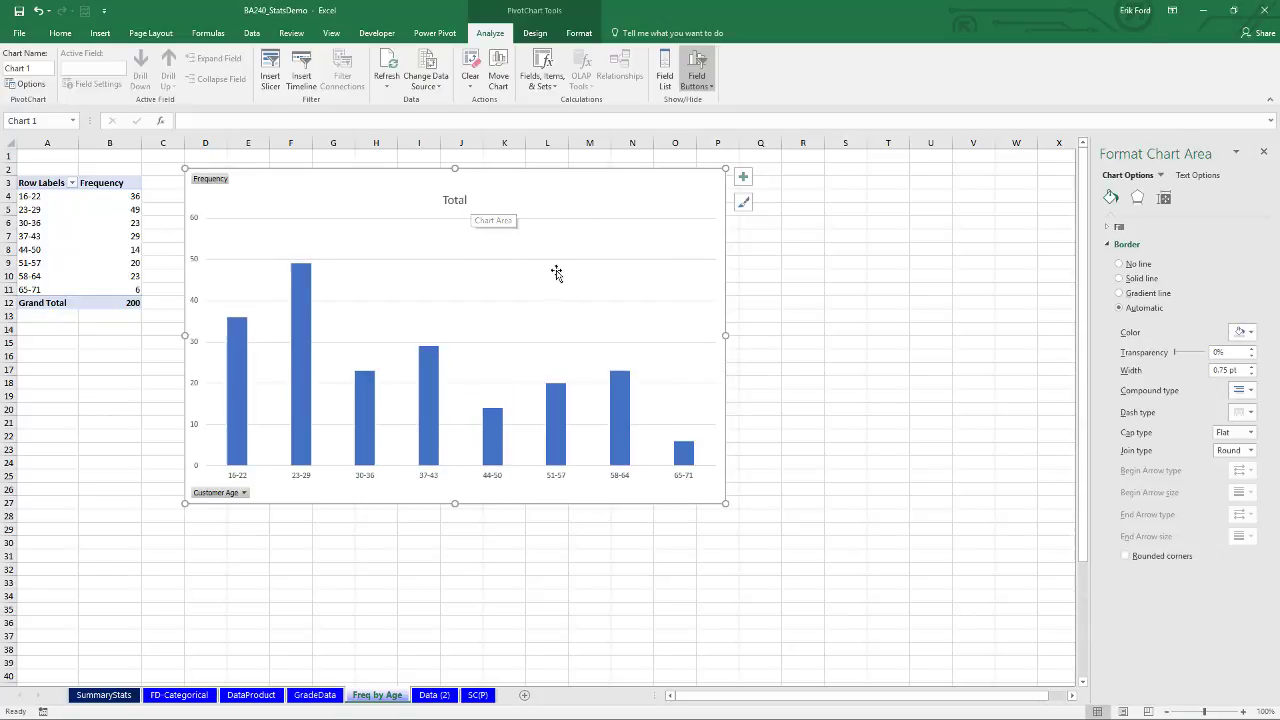
# - Set the gap width of the chart's column series to 0% so the columns touch
pyautogui.click(302, 339)
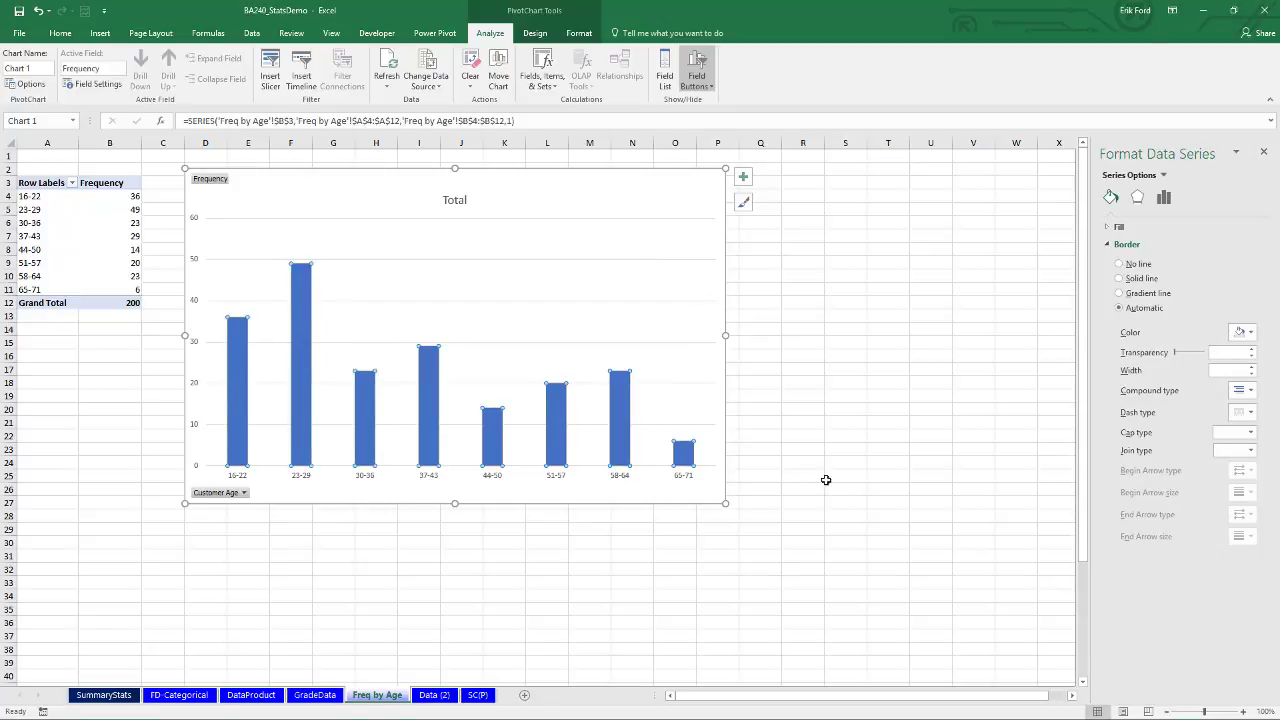
pyautogui.click(1163, 197)
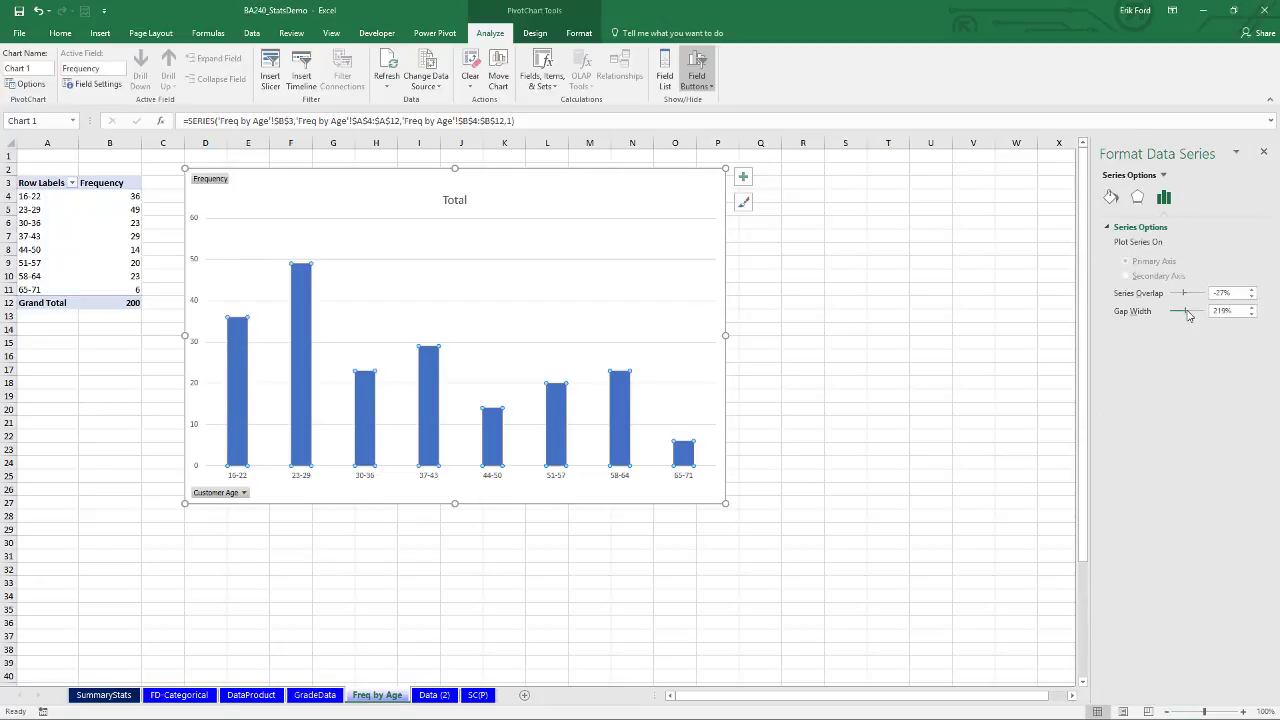
pyautogui.moveTo(1186, 312); pyautogui.dragTo(1166, 313)
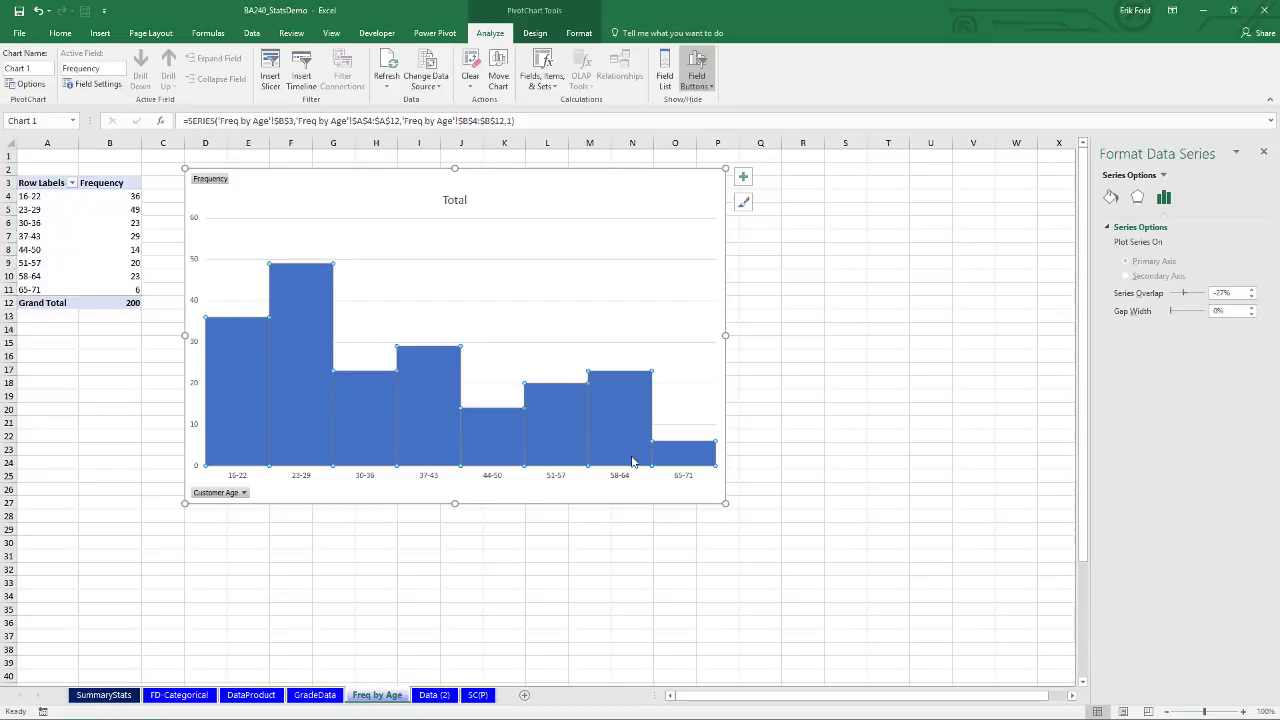
# - Give the chart's columns a solid black border line
pyautogui.click(1120, 201)
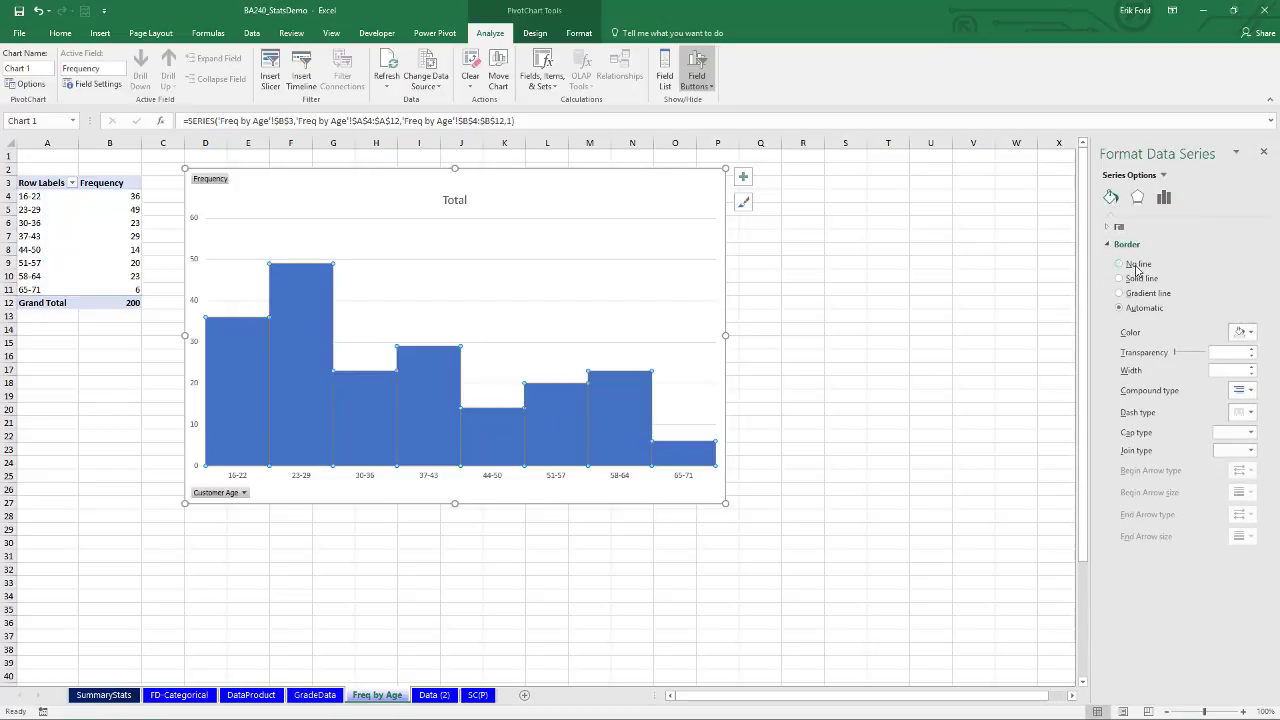
pyautogui.click(1120, 279)
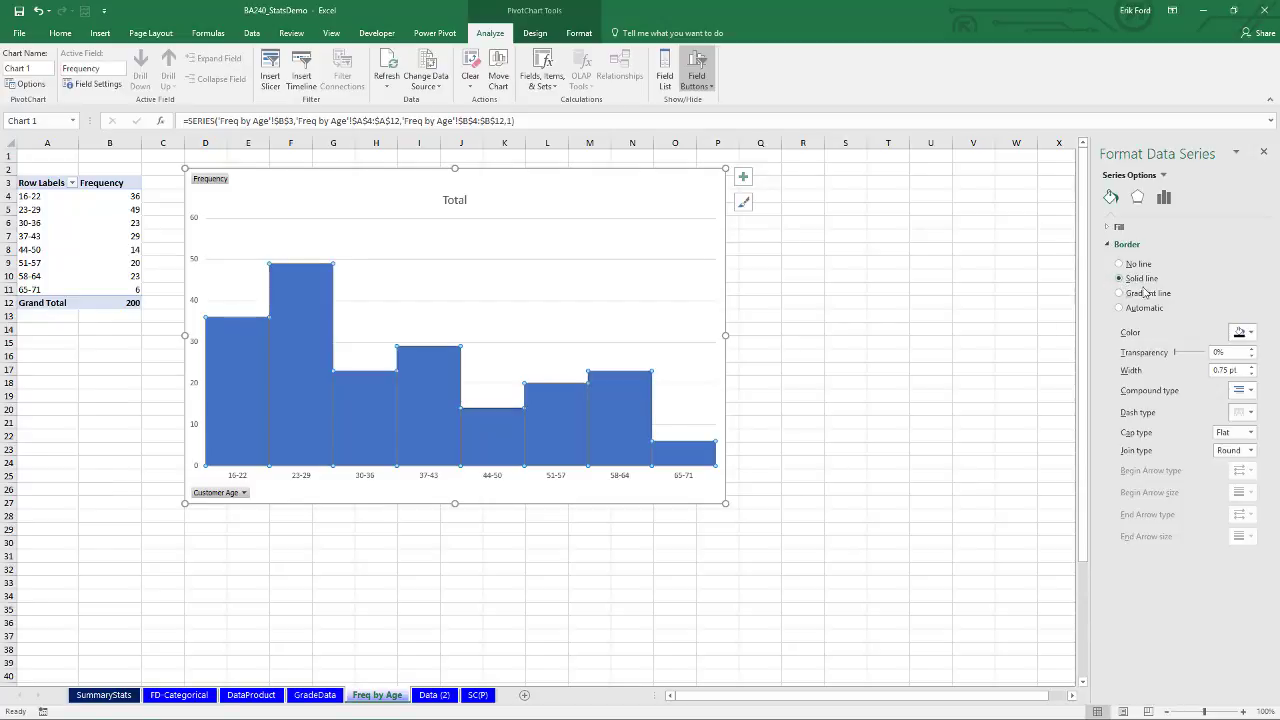
pyautogui.click(1251, 333)
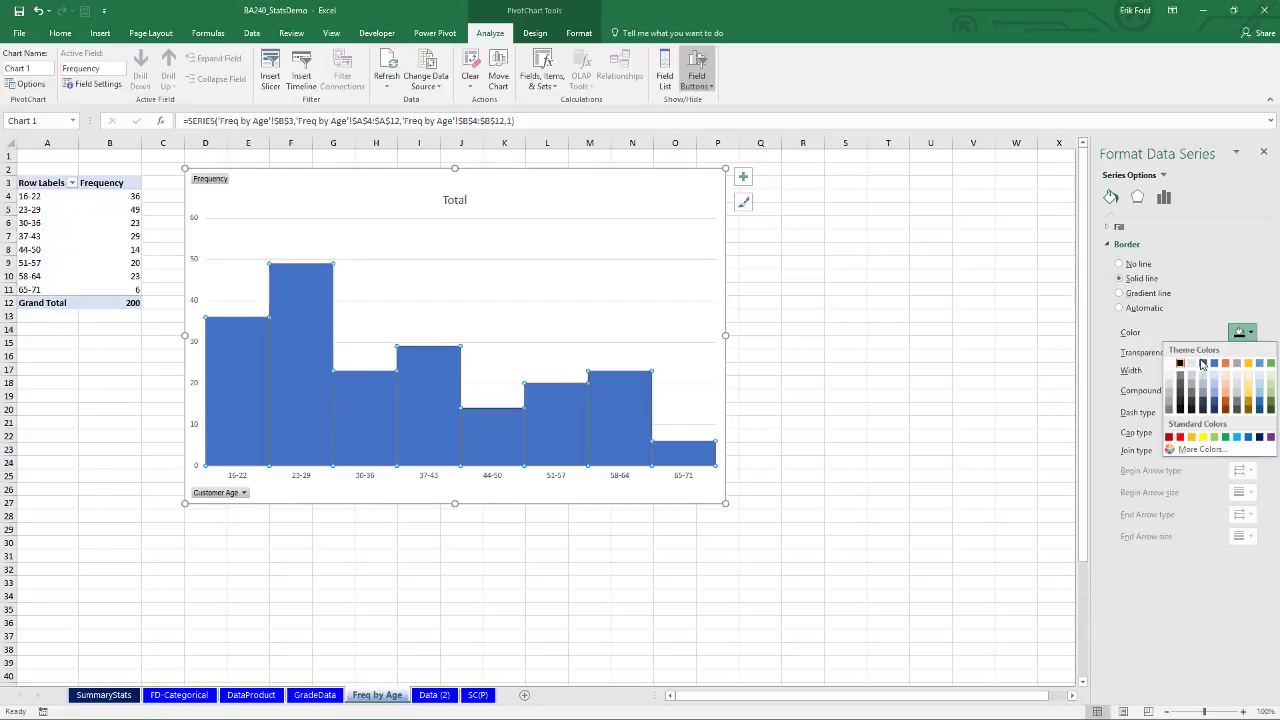
pyautogui.click(1180, 363)
pyautogui.click(787, 437)
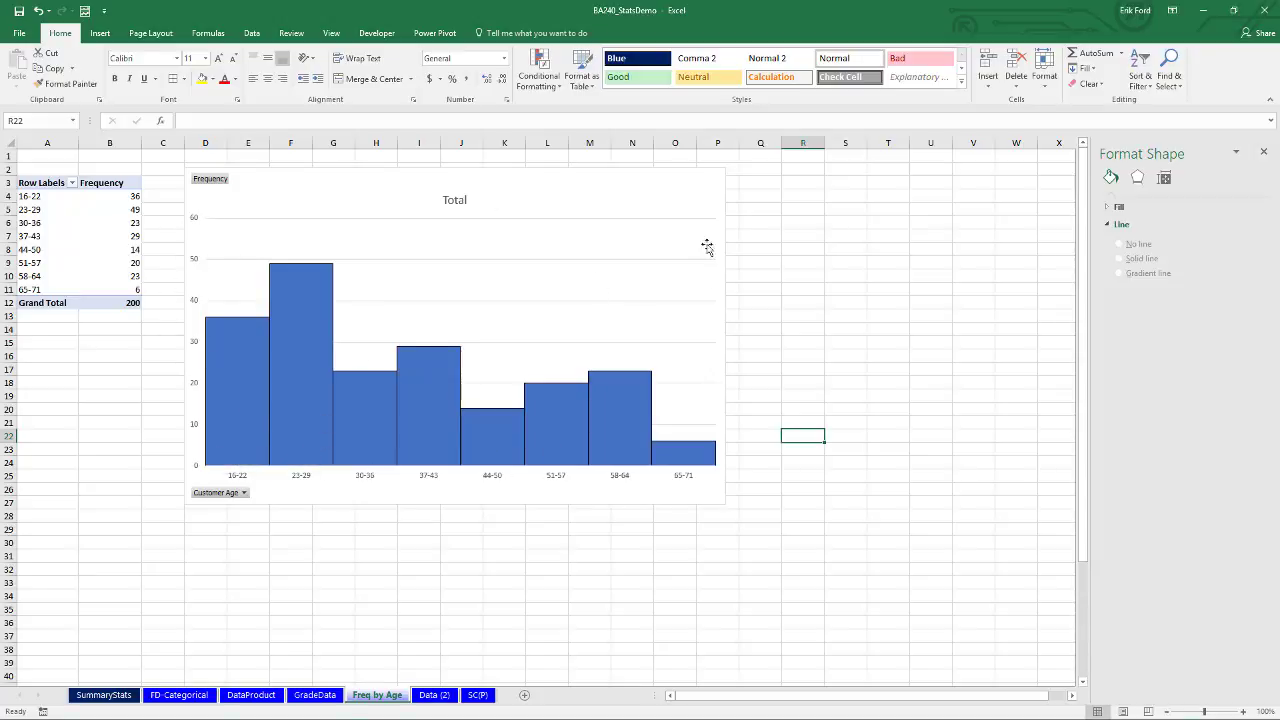
# - Add axis titles to the chart and link the vertical axis title to the Frequency header in cell B3
pyautogui.click(706, 190)
pyautogui.click(745, 178)
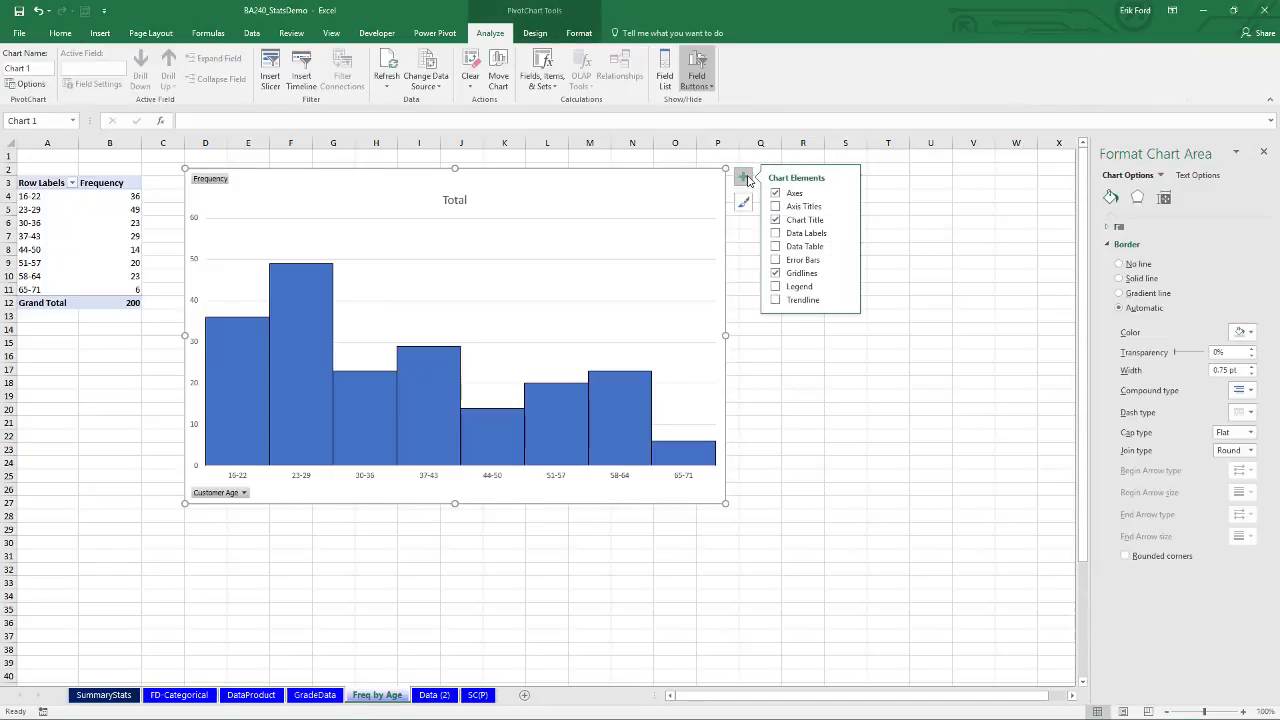
pyautogui.click(776, 207)
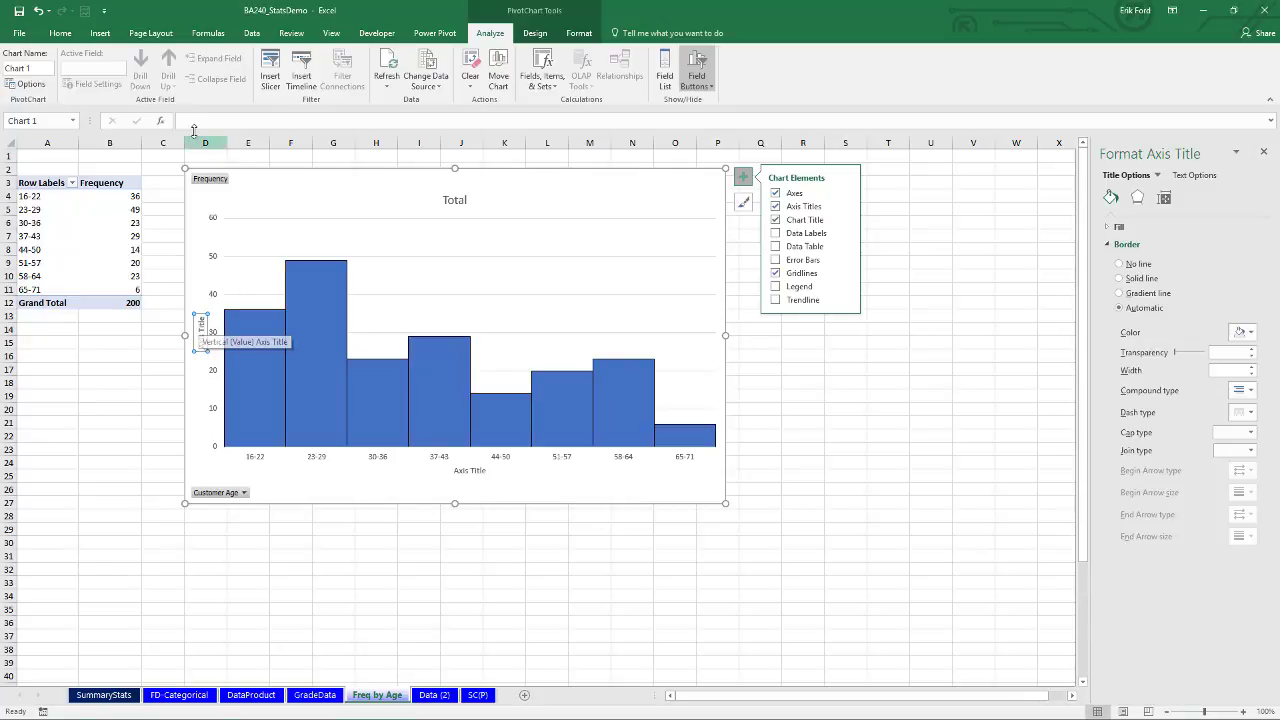
pyautogui.click(192, 120)
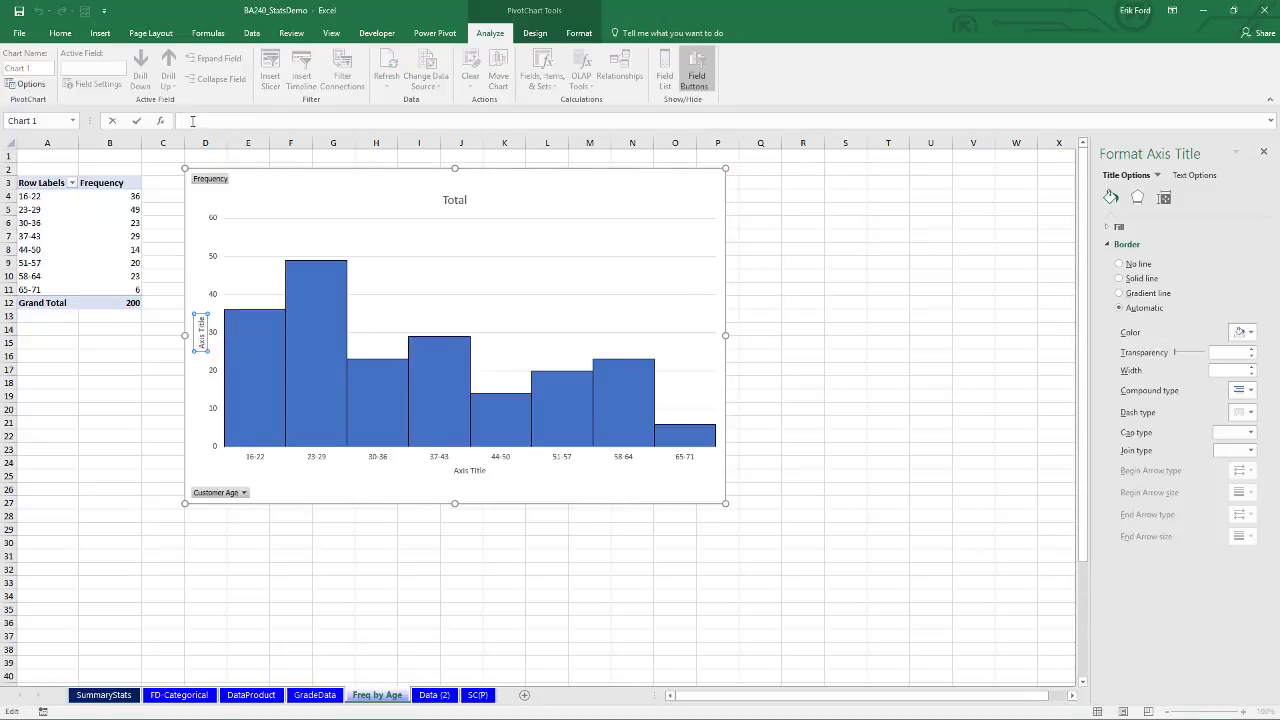
pyautogui.click(104, 185)
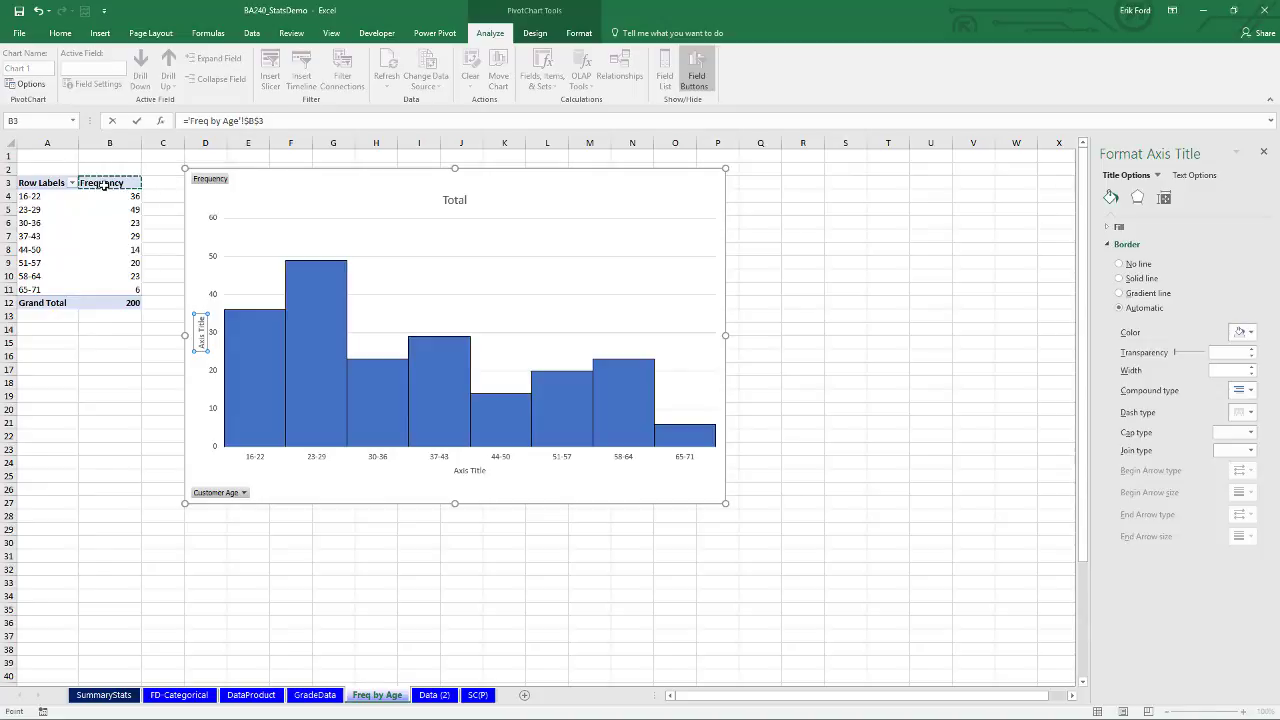
pyautogui.press('Return')
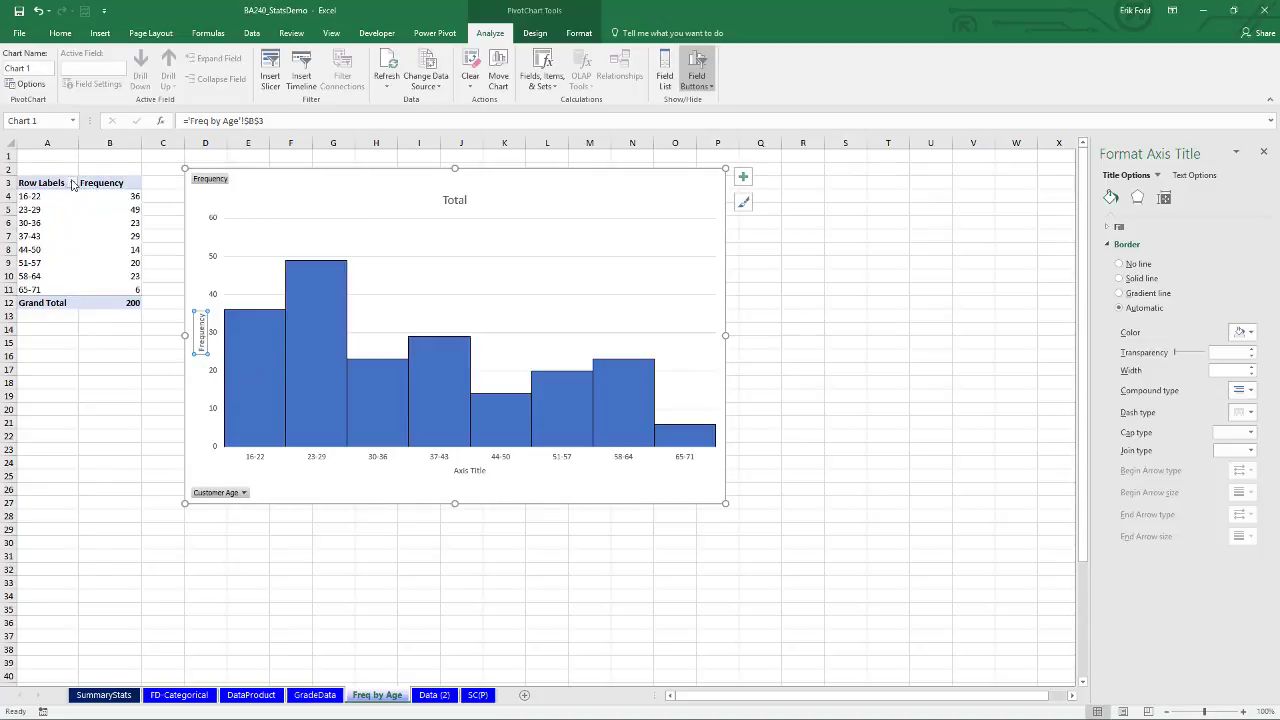
# - Change the PivotTable's report layout to Tabular Form
pyautogui.click(36, 185)
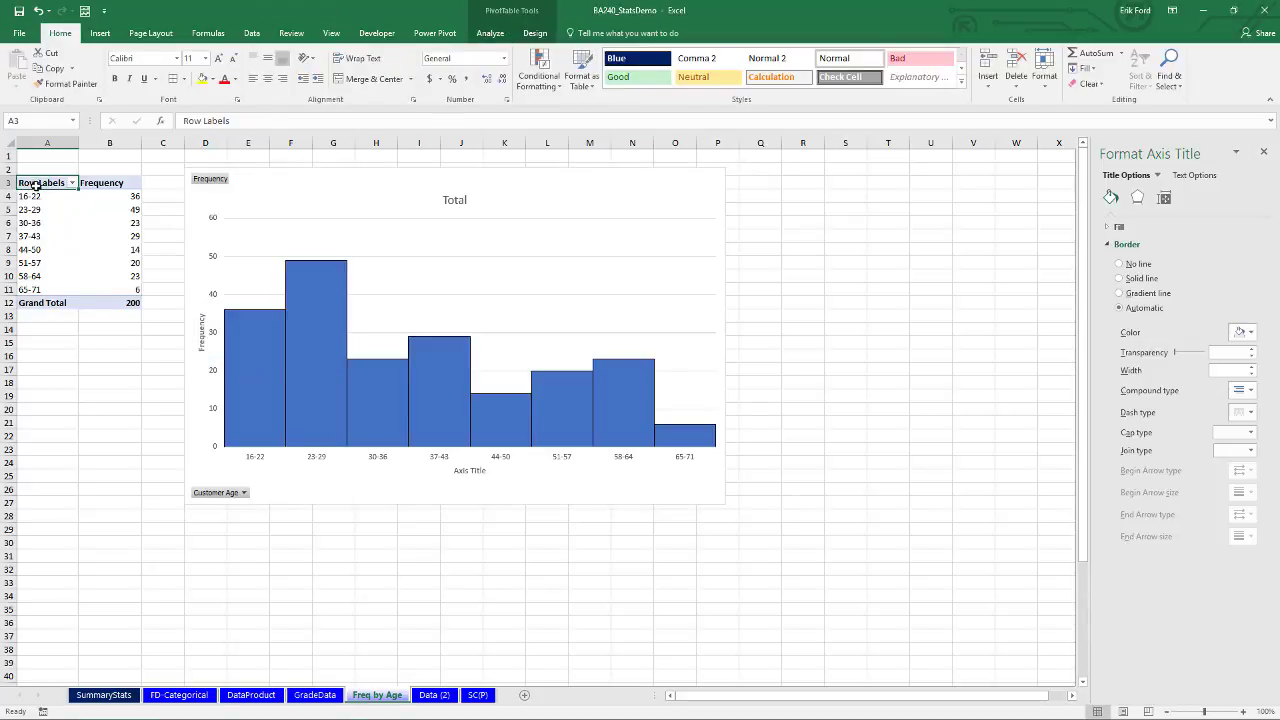
pyautogui.click(533, 33)
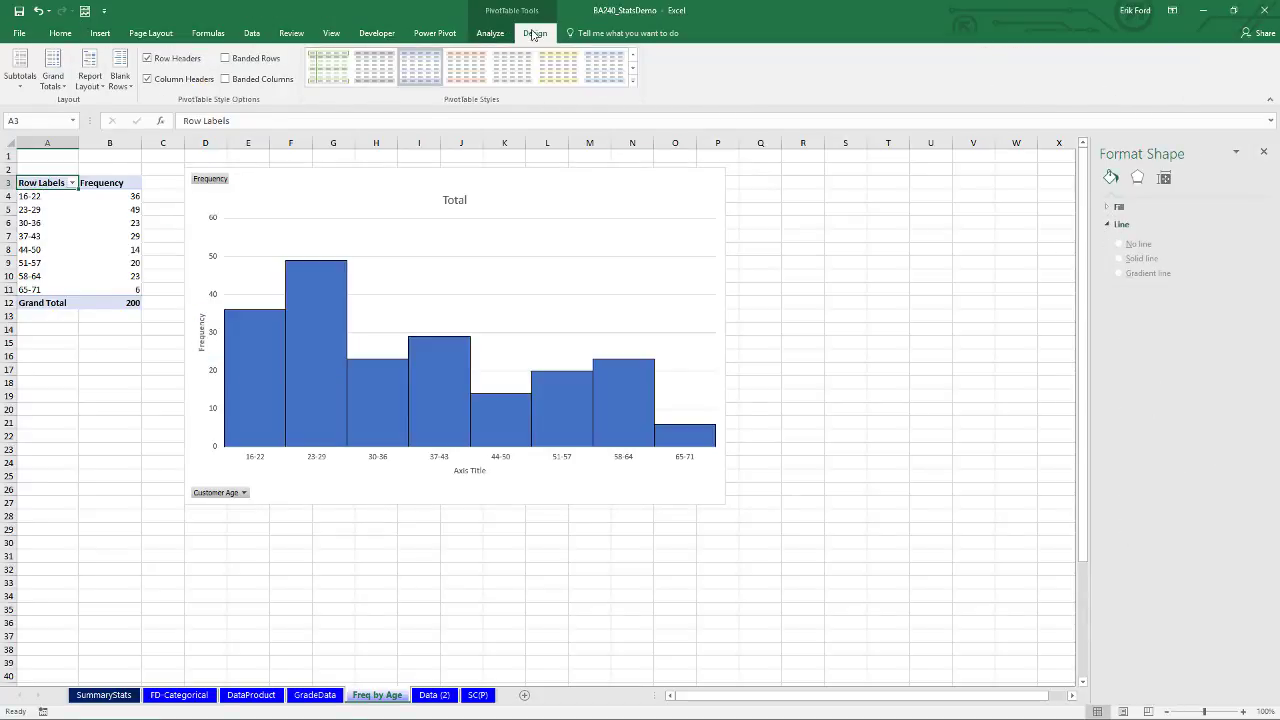
pyautogui.click(100, 85)
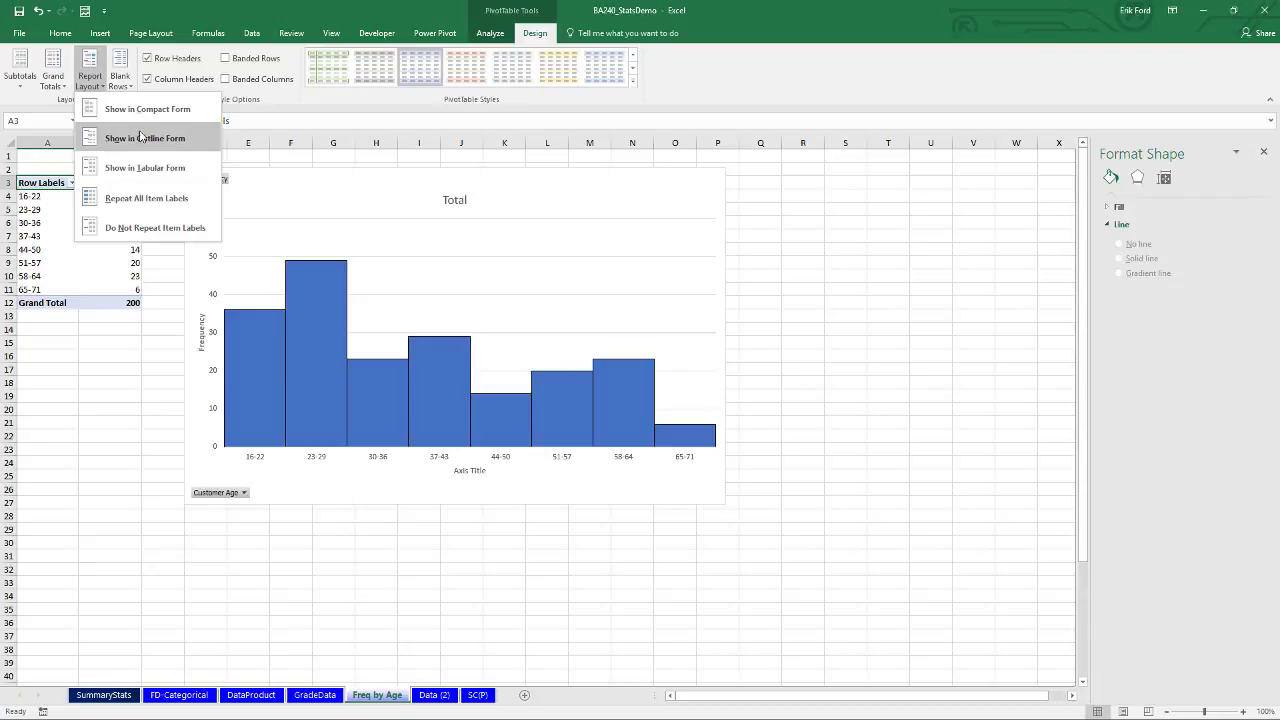
pyautogui.click(145, 168)
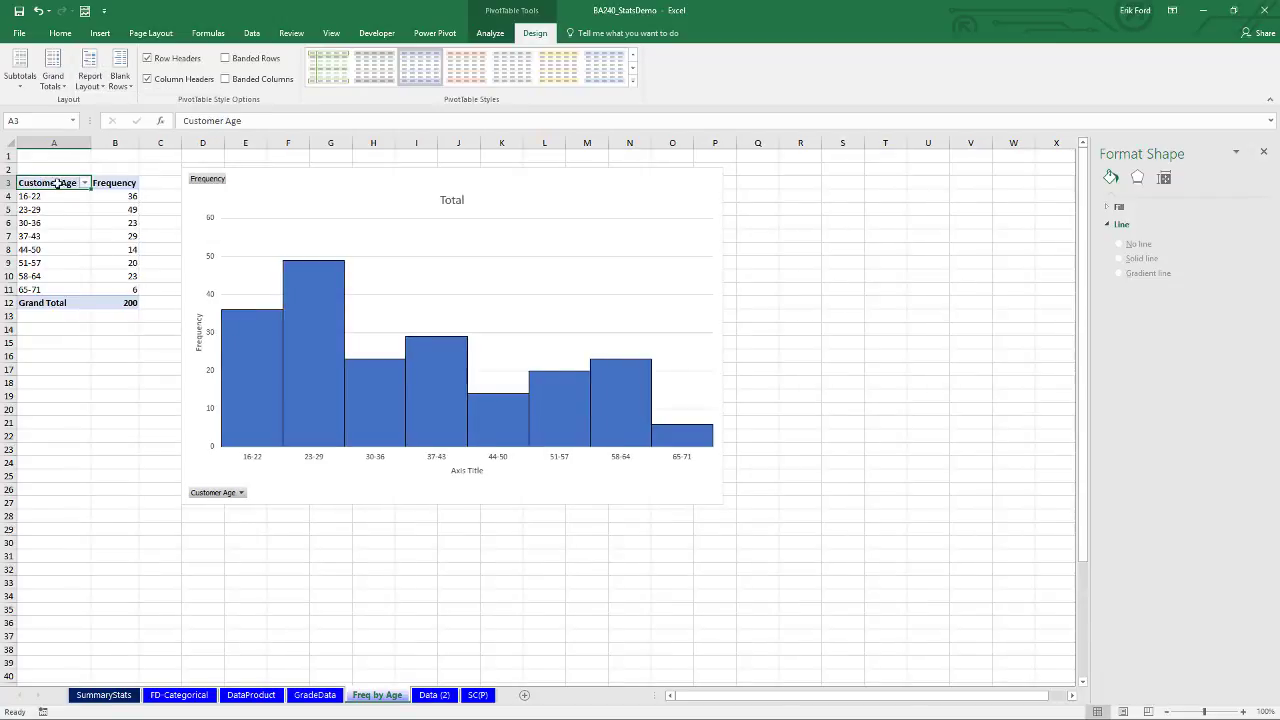
# - Link the horizontal axis title to the Customer Age header in cell A3
pyautogui.click(459, 472)
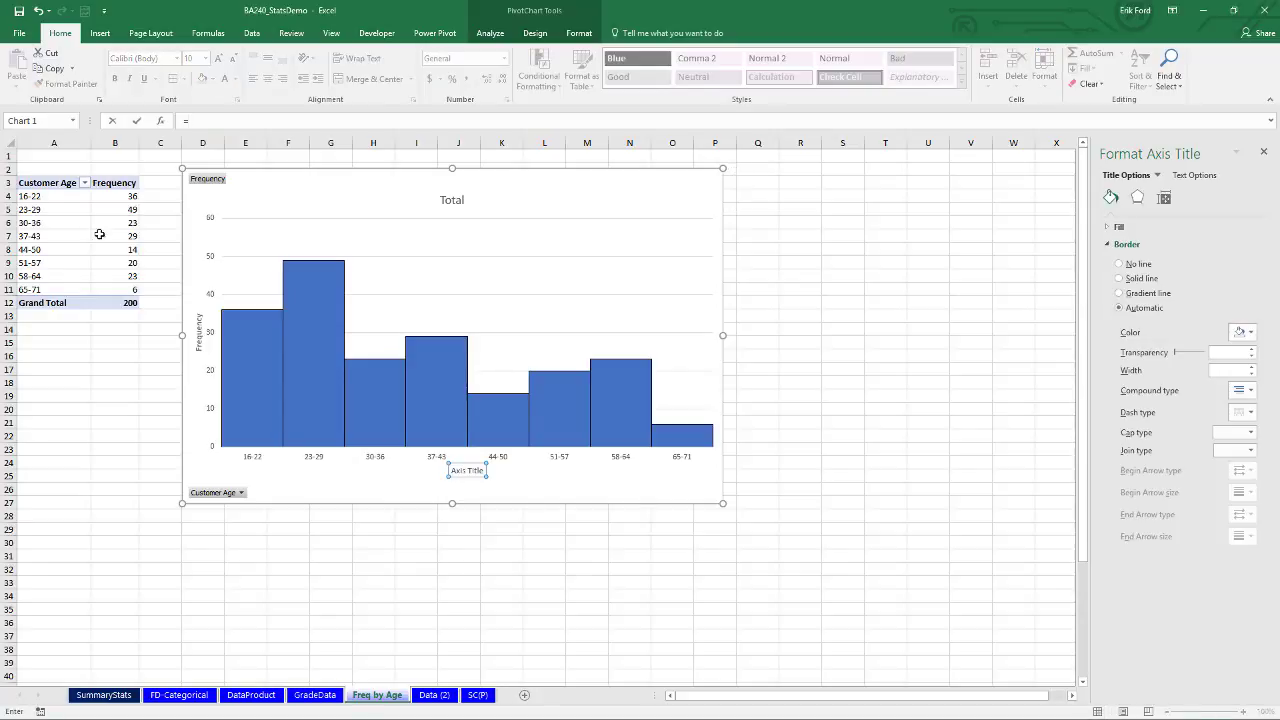
pyautogui.click(45, 185)
pyautogui.press('Return')
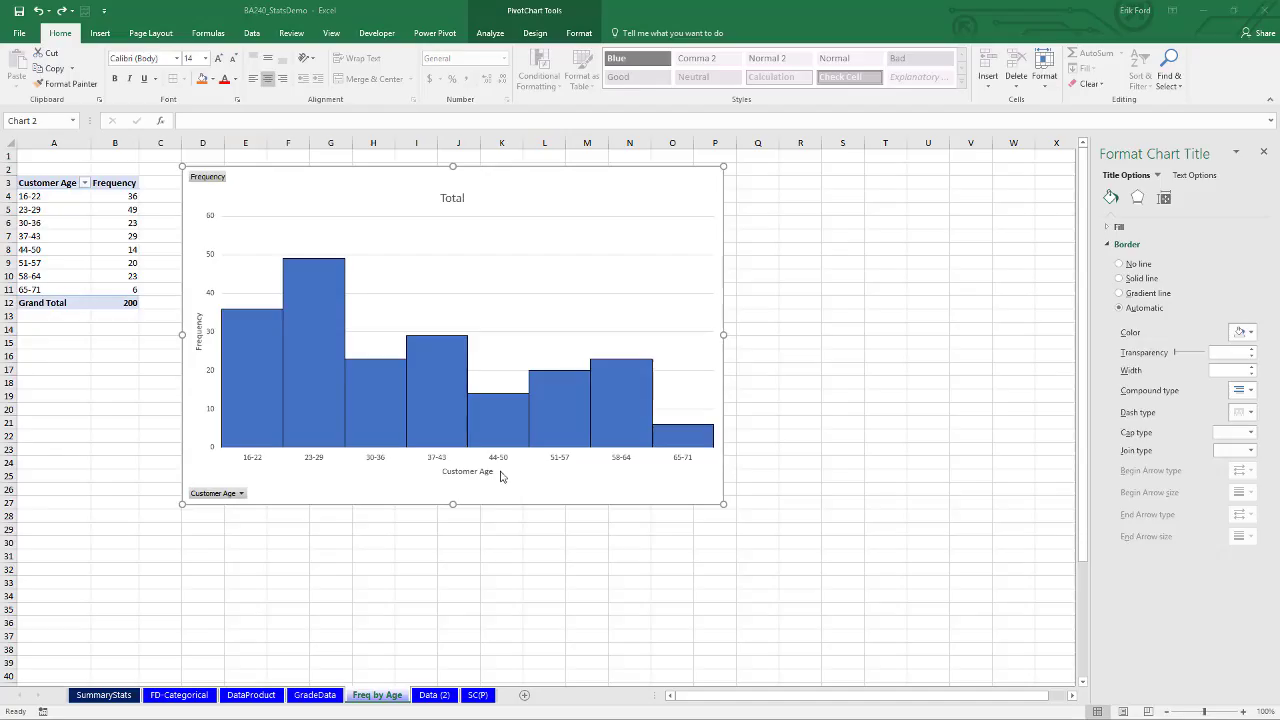
# - Replace the chart title with "count of sales by age"
pyautogui.click(462, 202)
pyautogui.moveTo(466, 199); pyautogui.dragTo(435, 200)
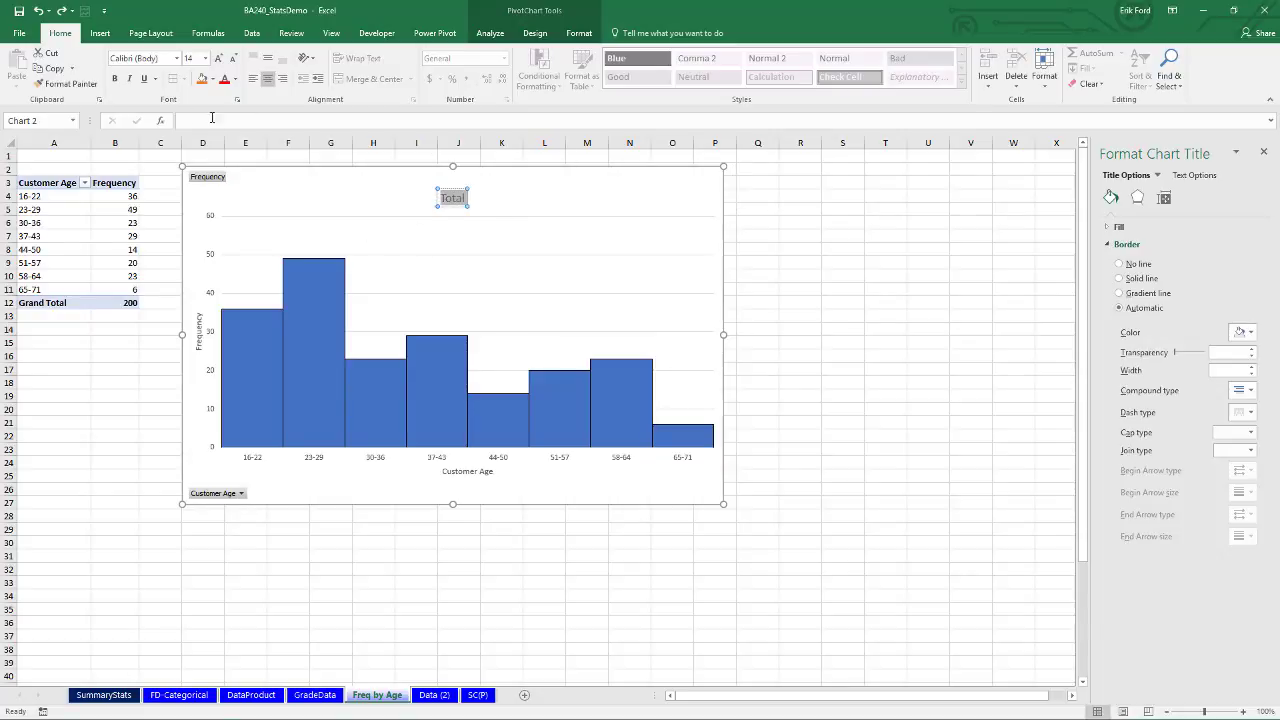
pyautogui.click(194, 120)
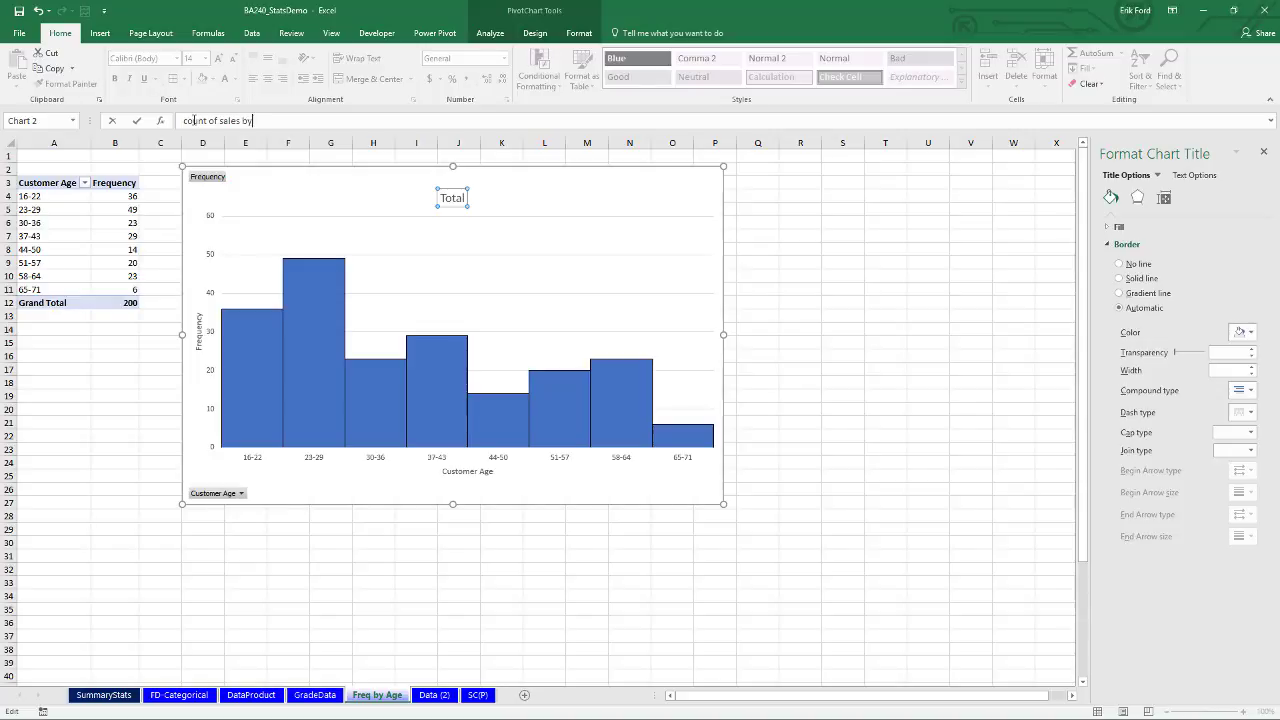
pyautogui.press('Return')
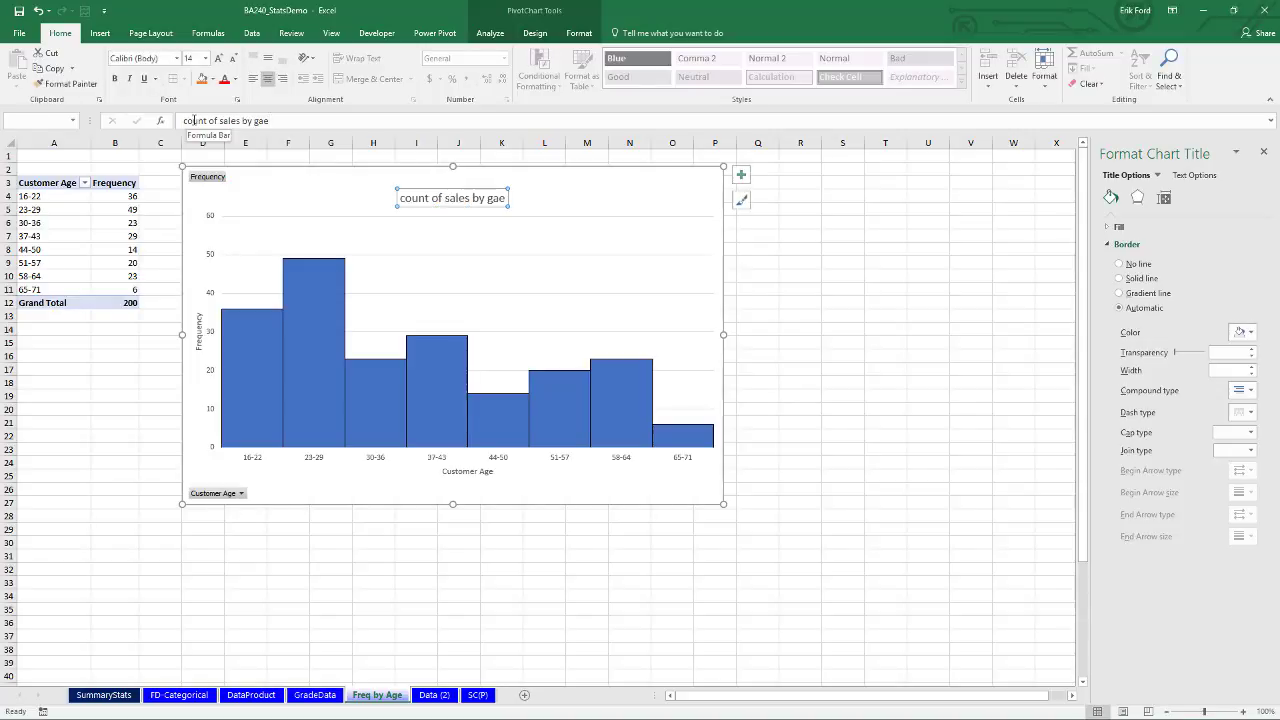
pyautogui.click(289, 121)
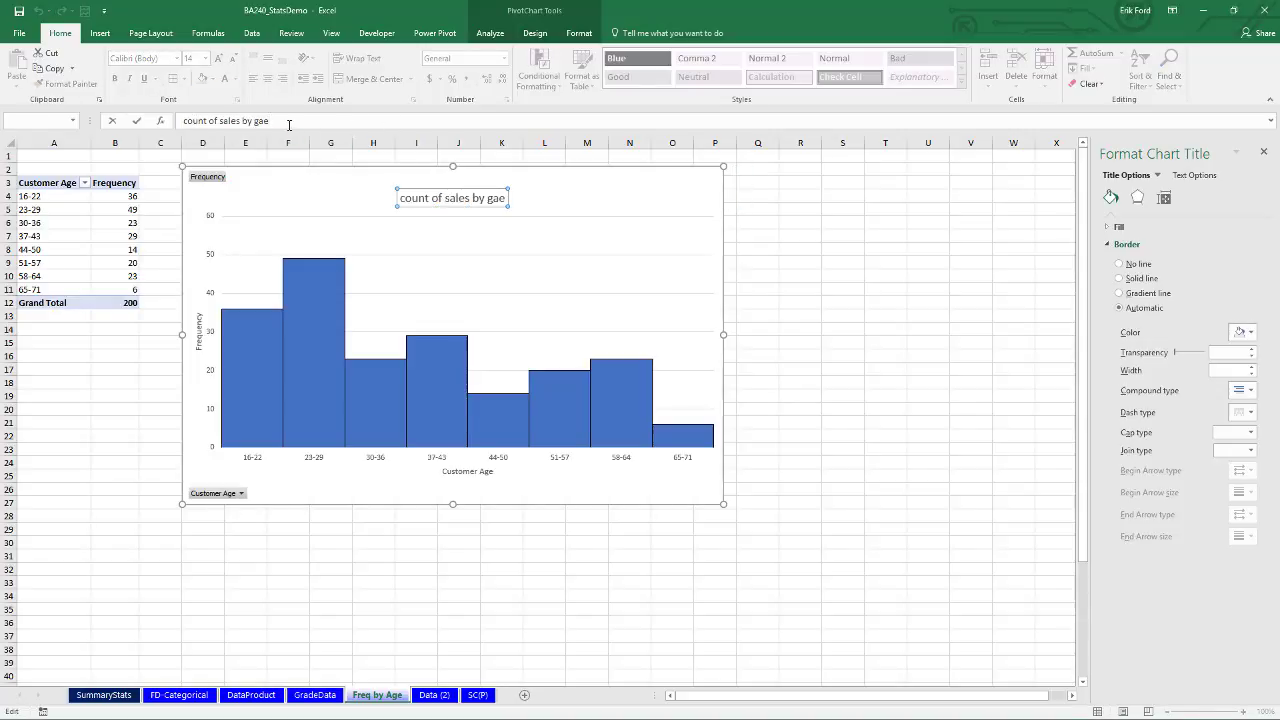
pyautogui.press('BackSpace')
pyautogui.press('BackSpace')
pyautogui.press('BackSpace')
pyautogui.write('a')
pyautogui.press('Return')
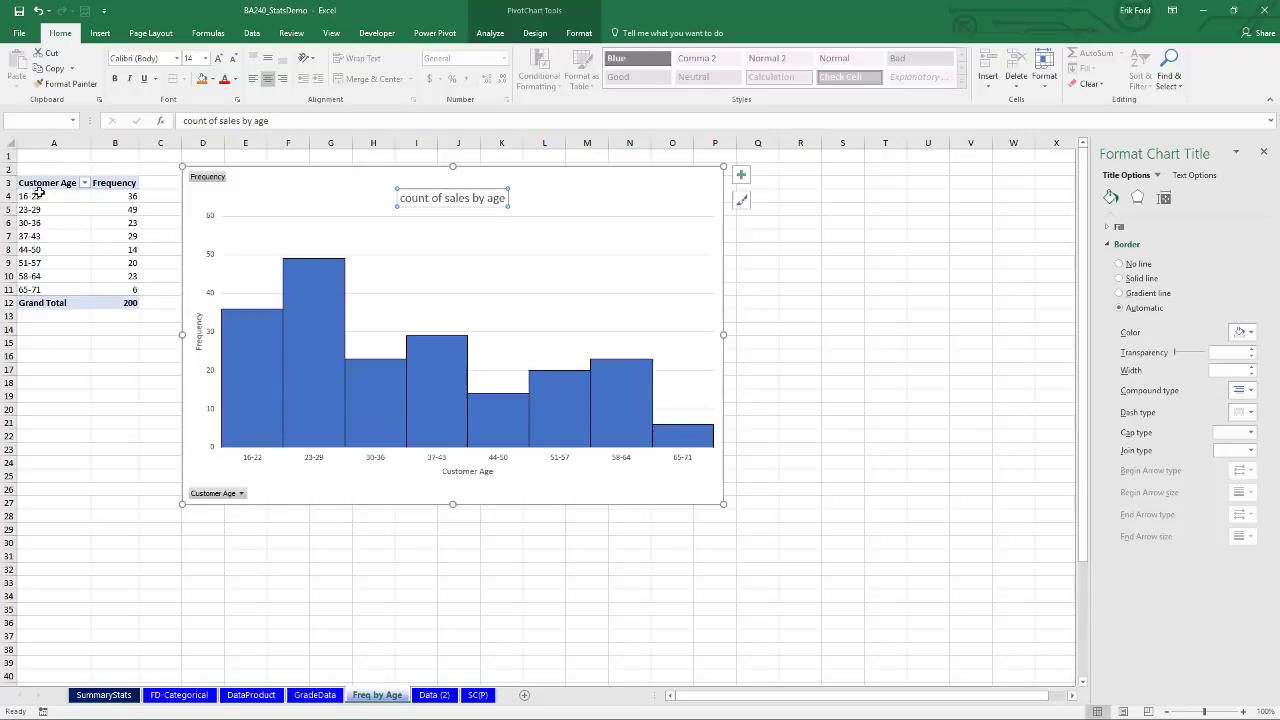
# - Look at the Find and Replace settings used for the class labels on the GradeData sheet, replacing nothing
pyautogui.click(305, 695)
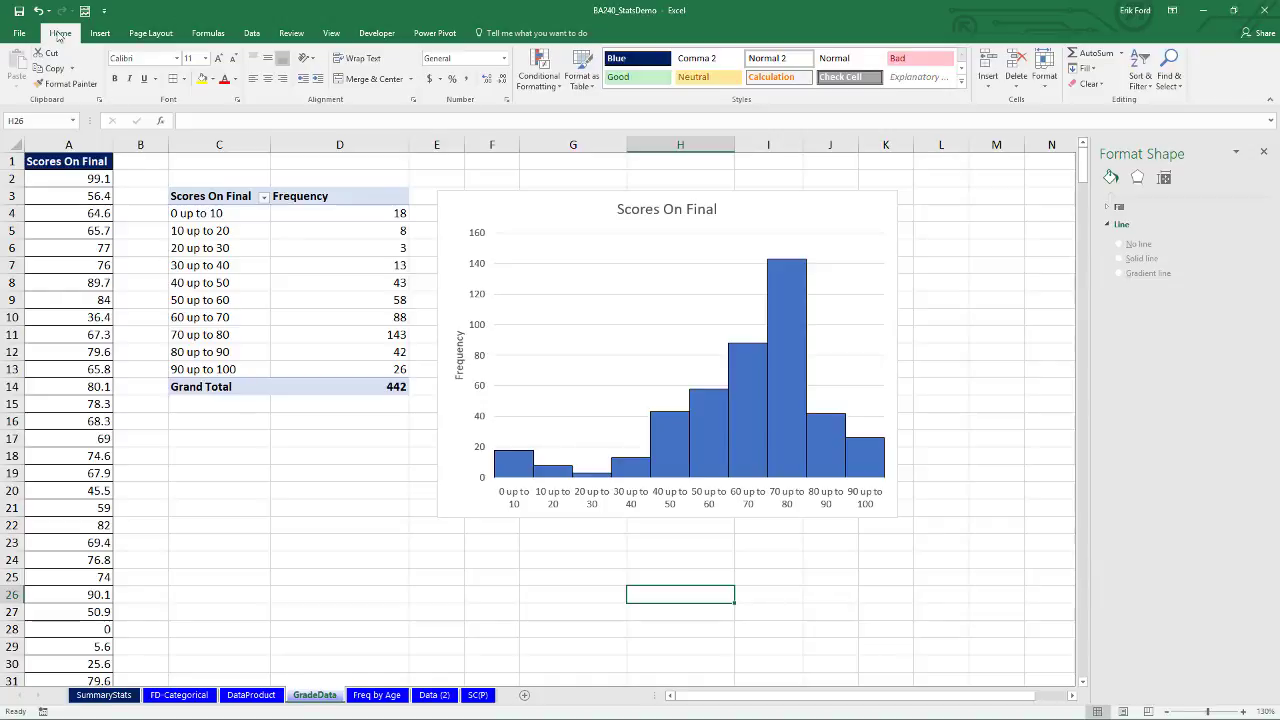
pyautogui.click(1168, 76)
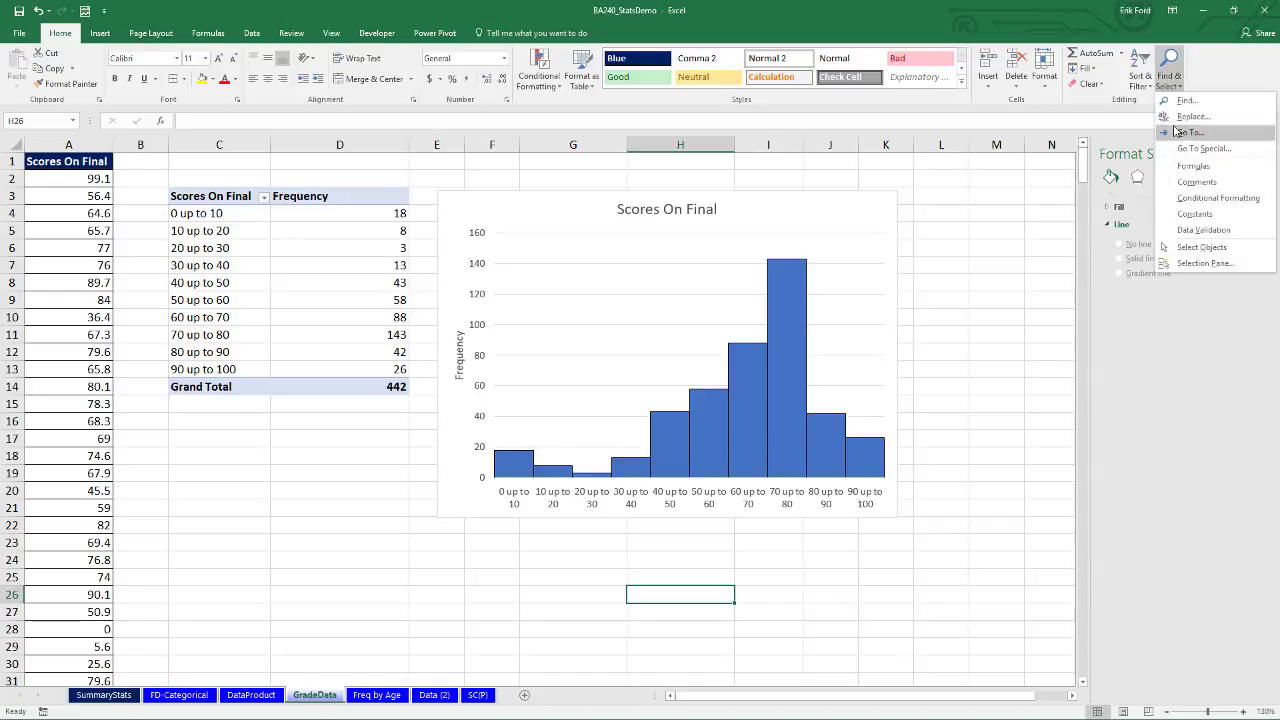
pyautogui.click(1190, 124)
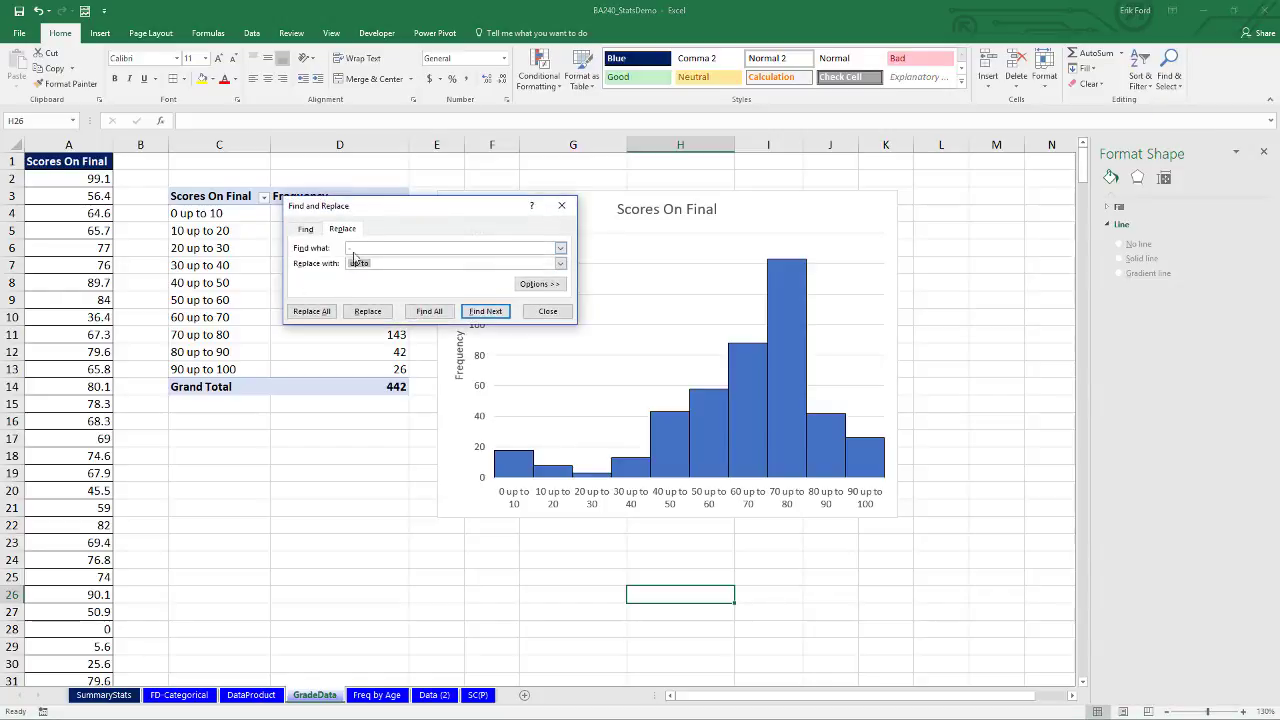
pyautogui.press('Tab')
pyautogui.click(545, 311)
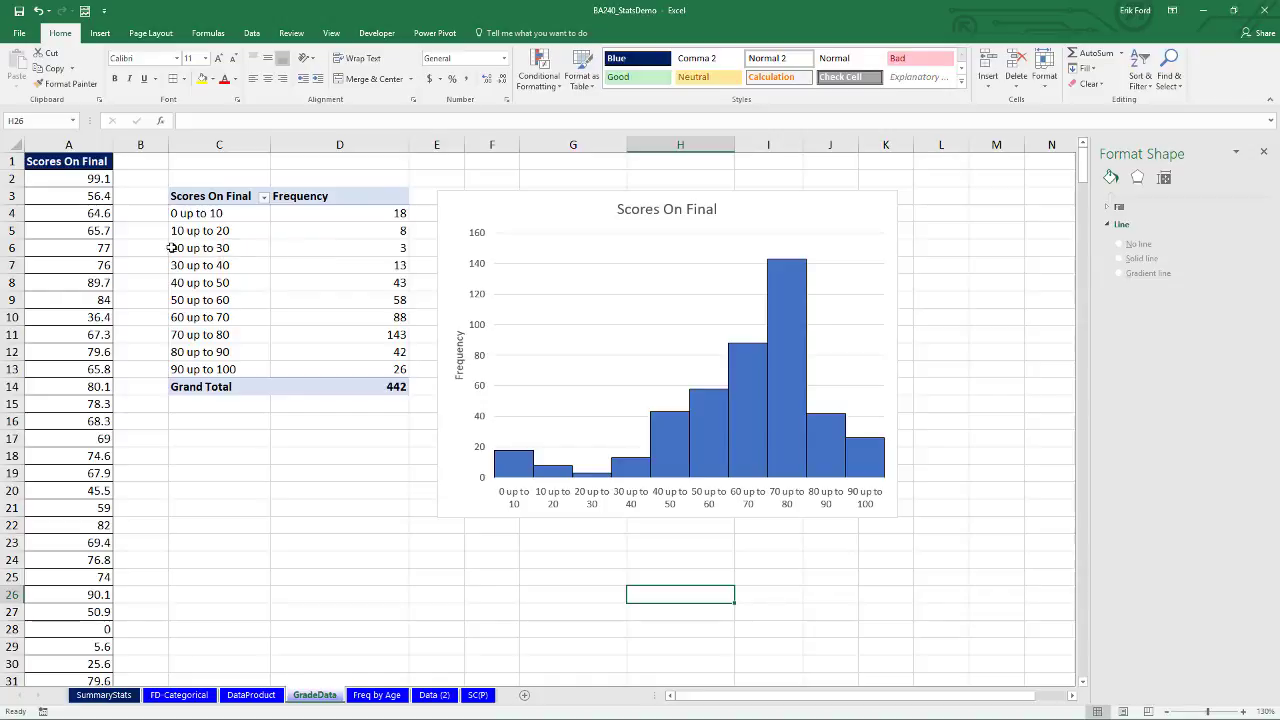
# - Compare the class labels on the Freq by Age and GradeData sheets with the Customer Age values on Data (2)
pyautogui.click(377, 695)
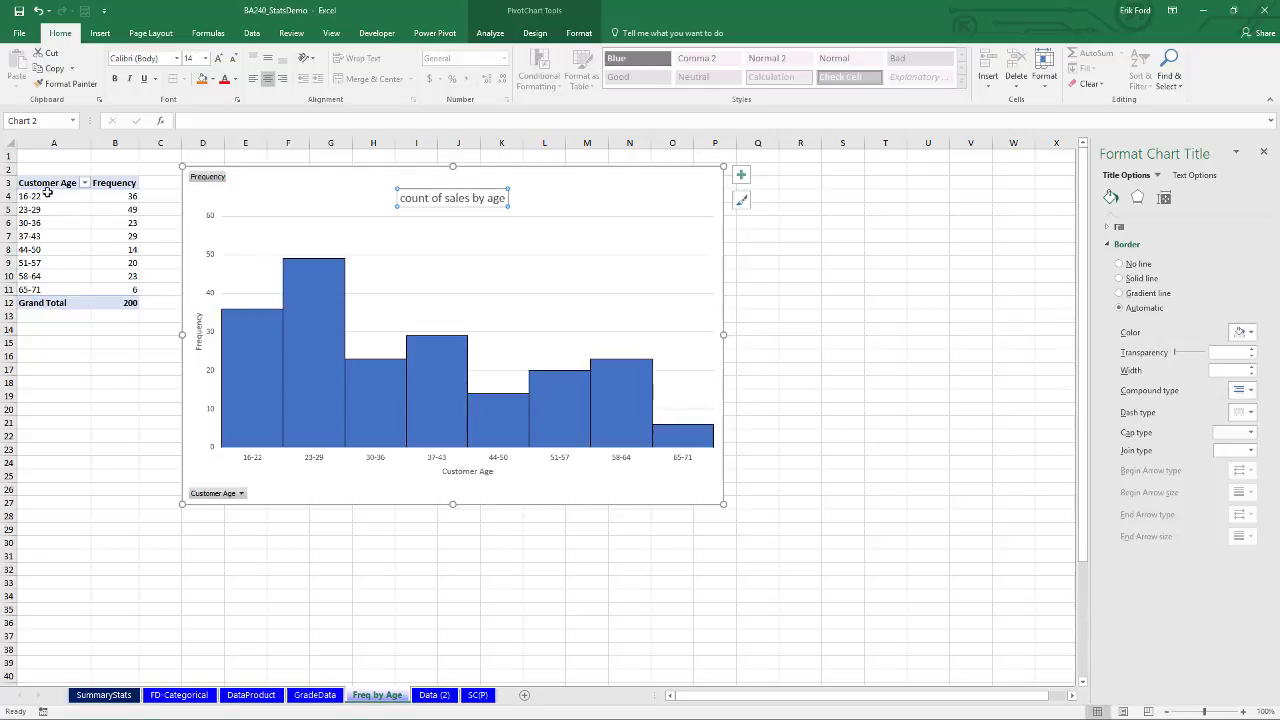
pyautogui.click(315, 695)
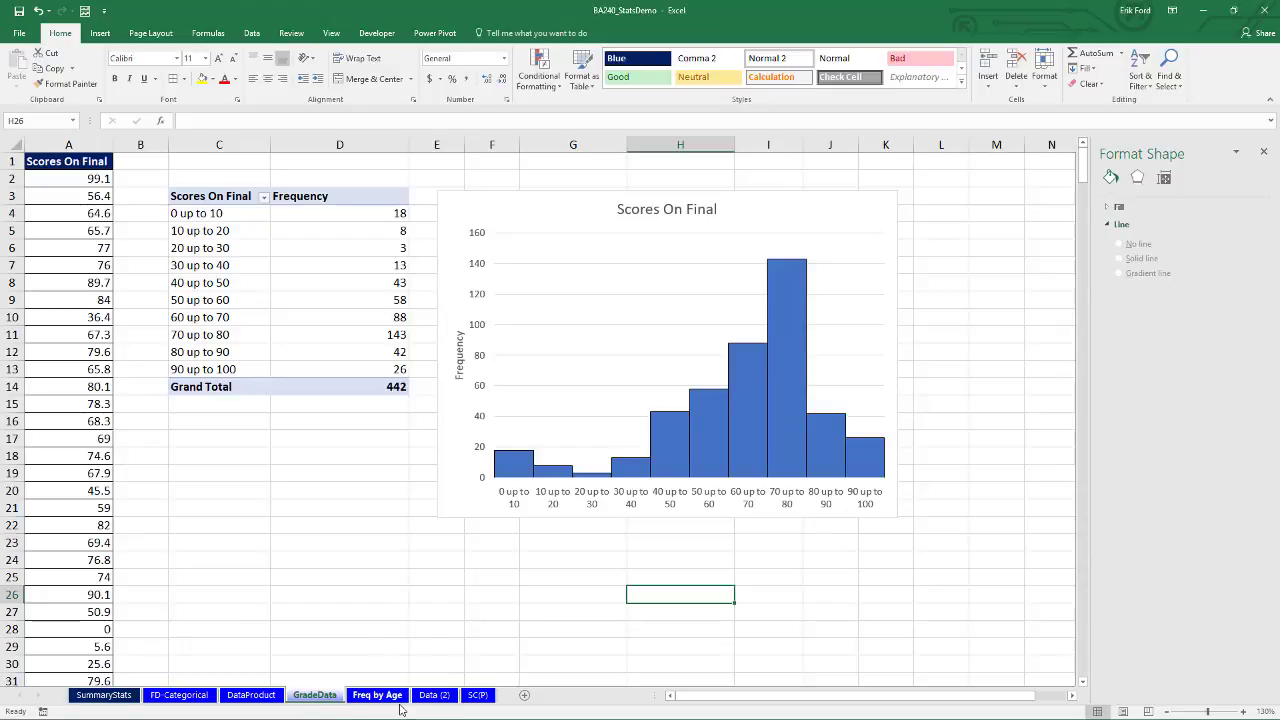
pyautogui.click(434, 695)
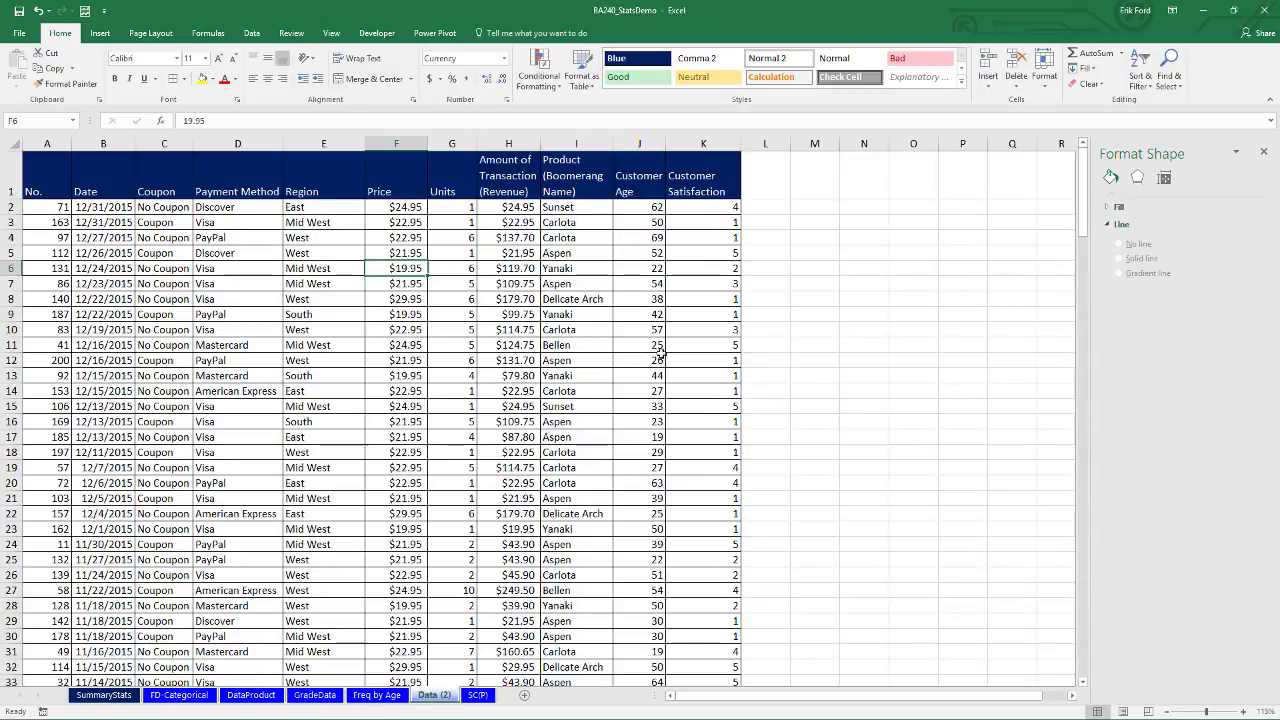
pyautogui.click(315, 695)
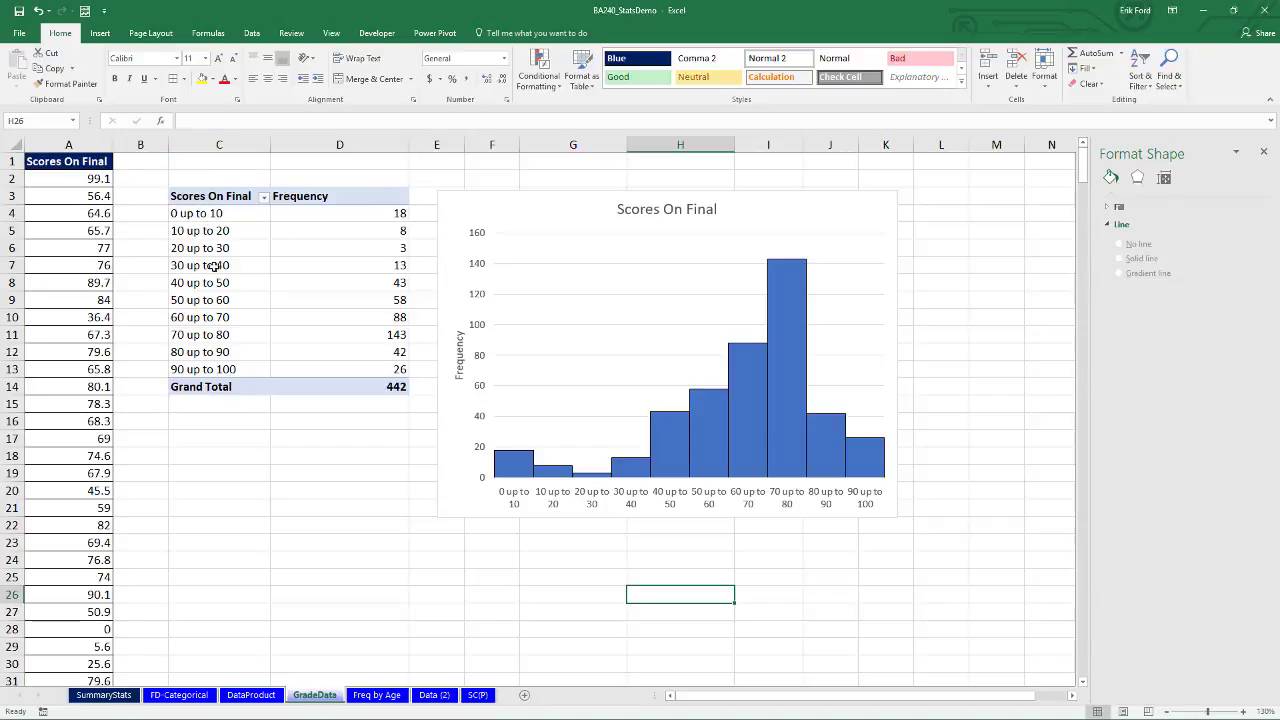
pyautogui.click(432, 695)
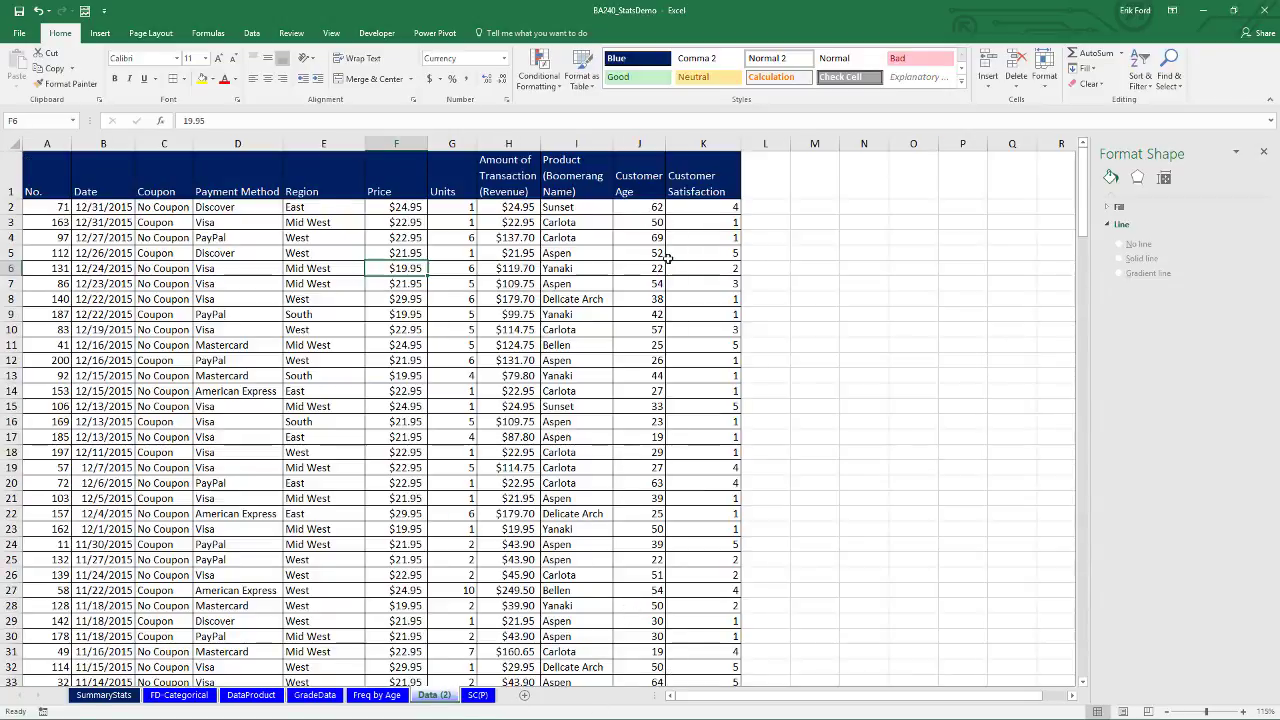
pyautogui.click(377, 695)
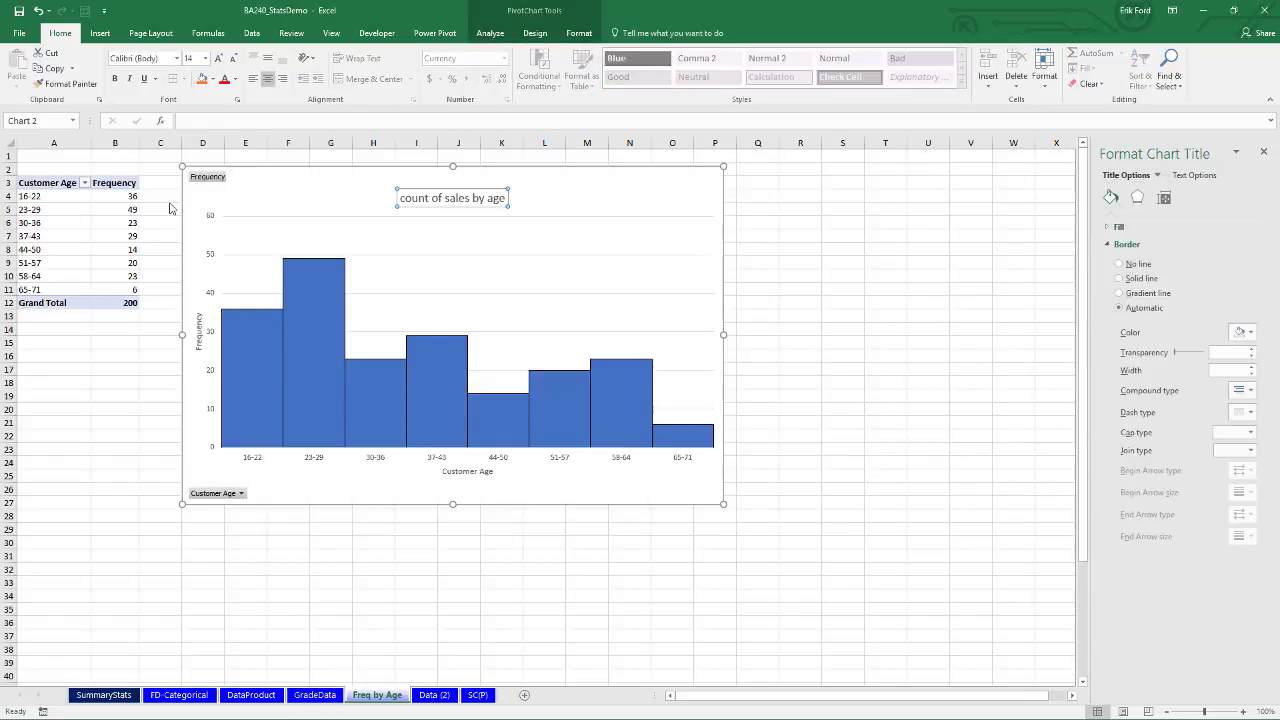